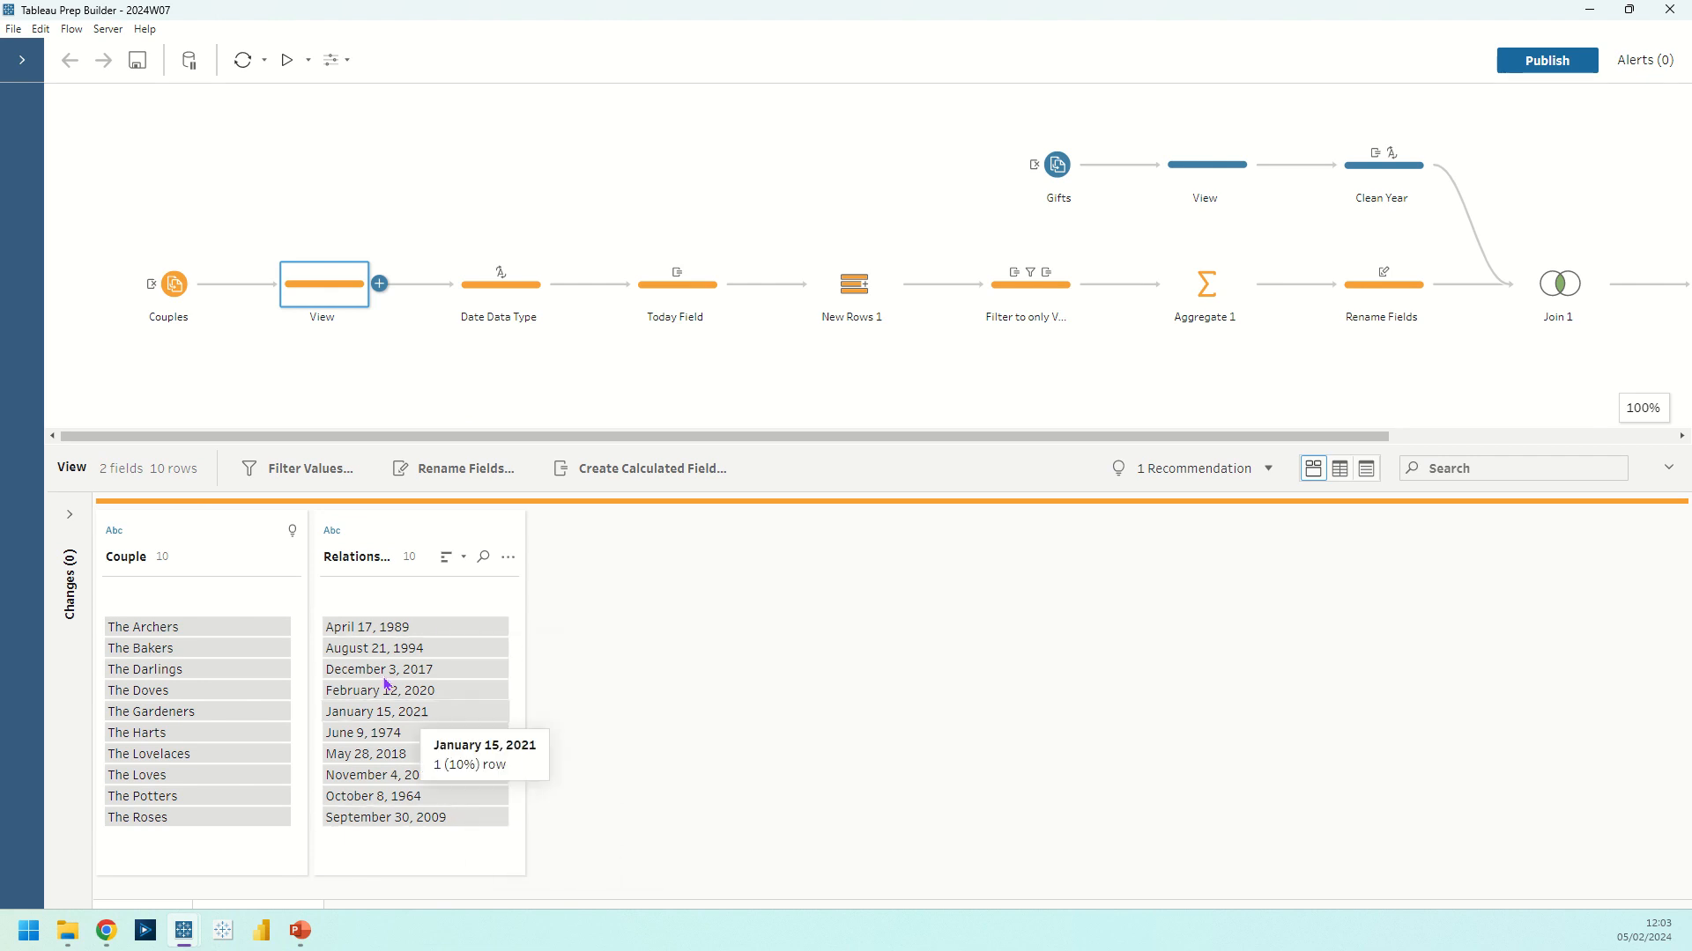
Review the data type options for Relationship Start and compare the field between the View and Date Data Type steps
{"action": "left_click", "coordinate": [333, 532]}
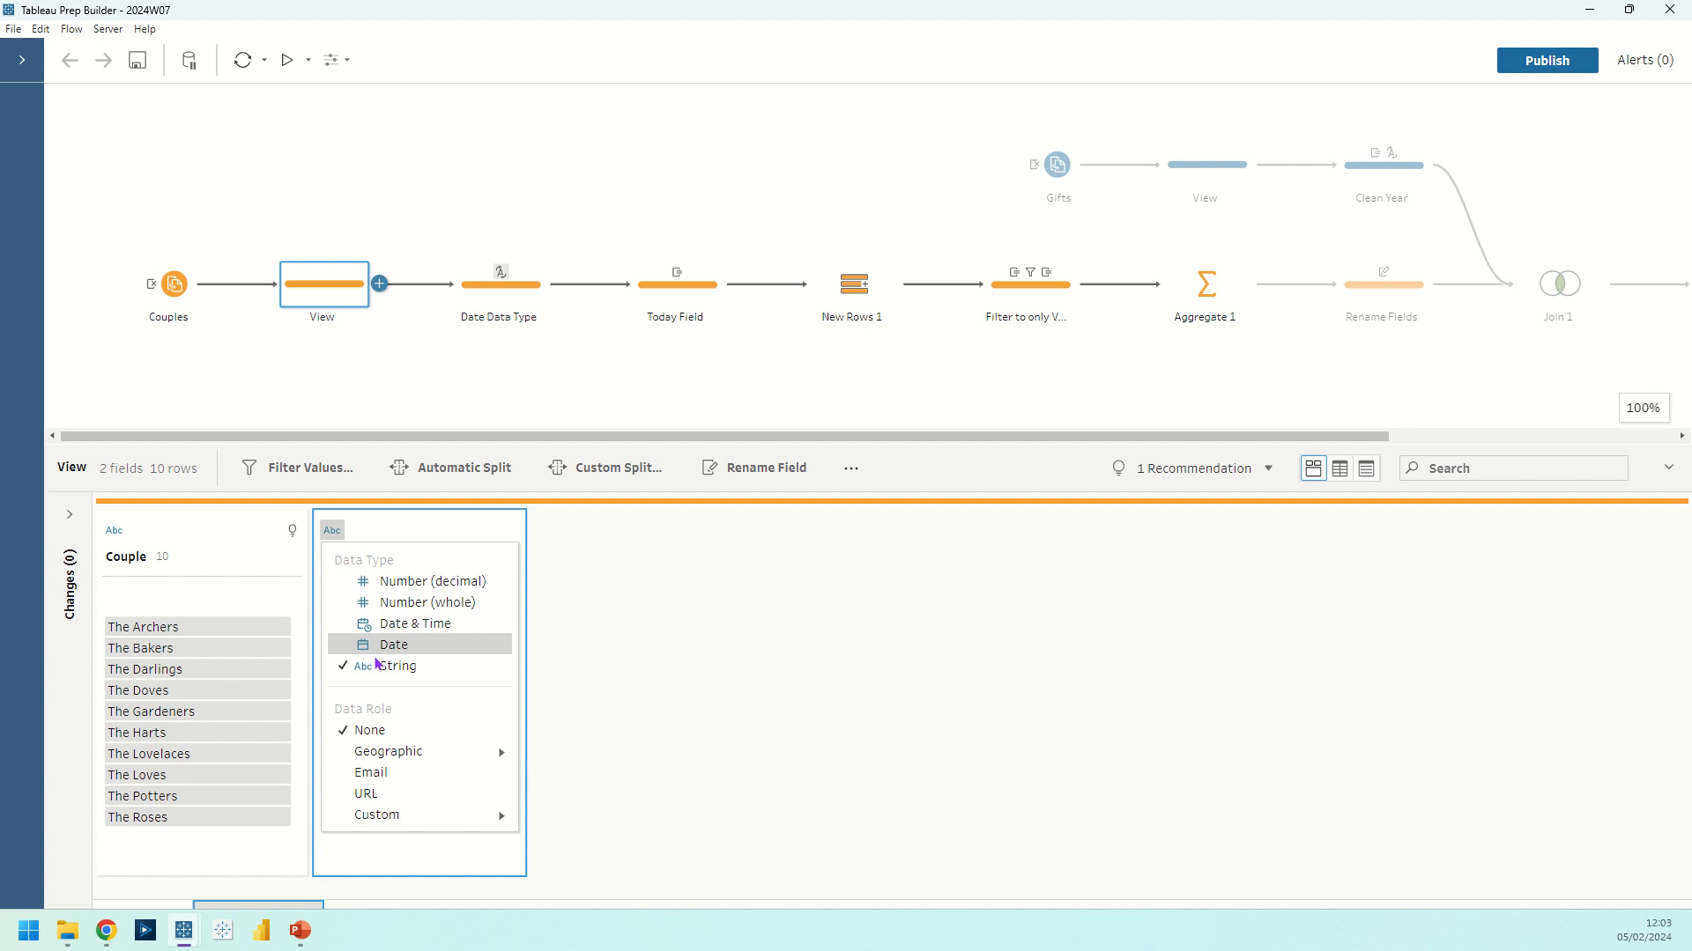
{"action": "left_click", "coordinate": [368, 538]}
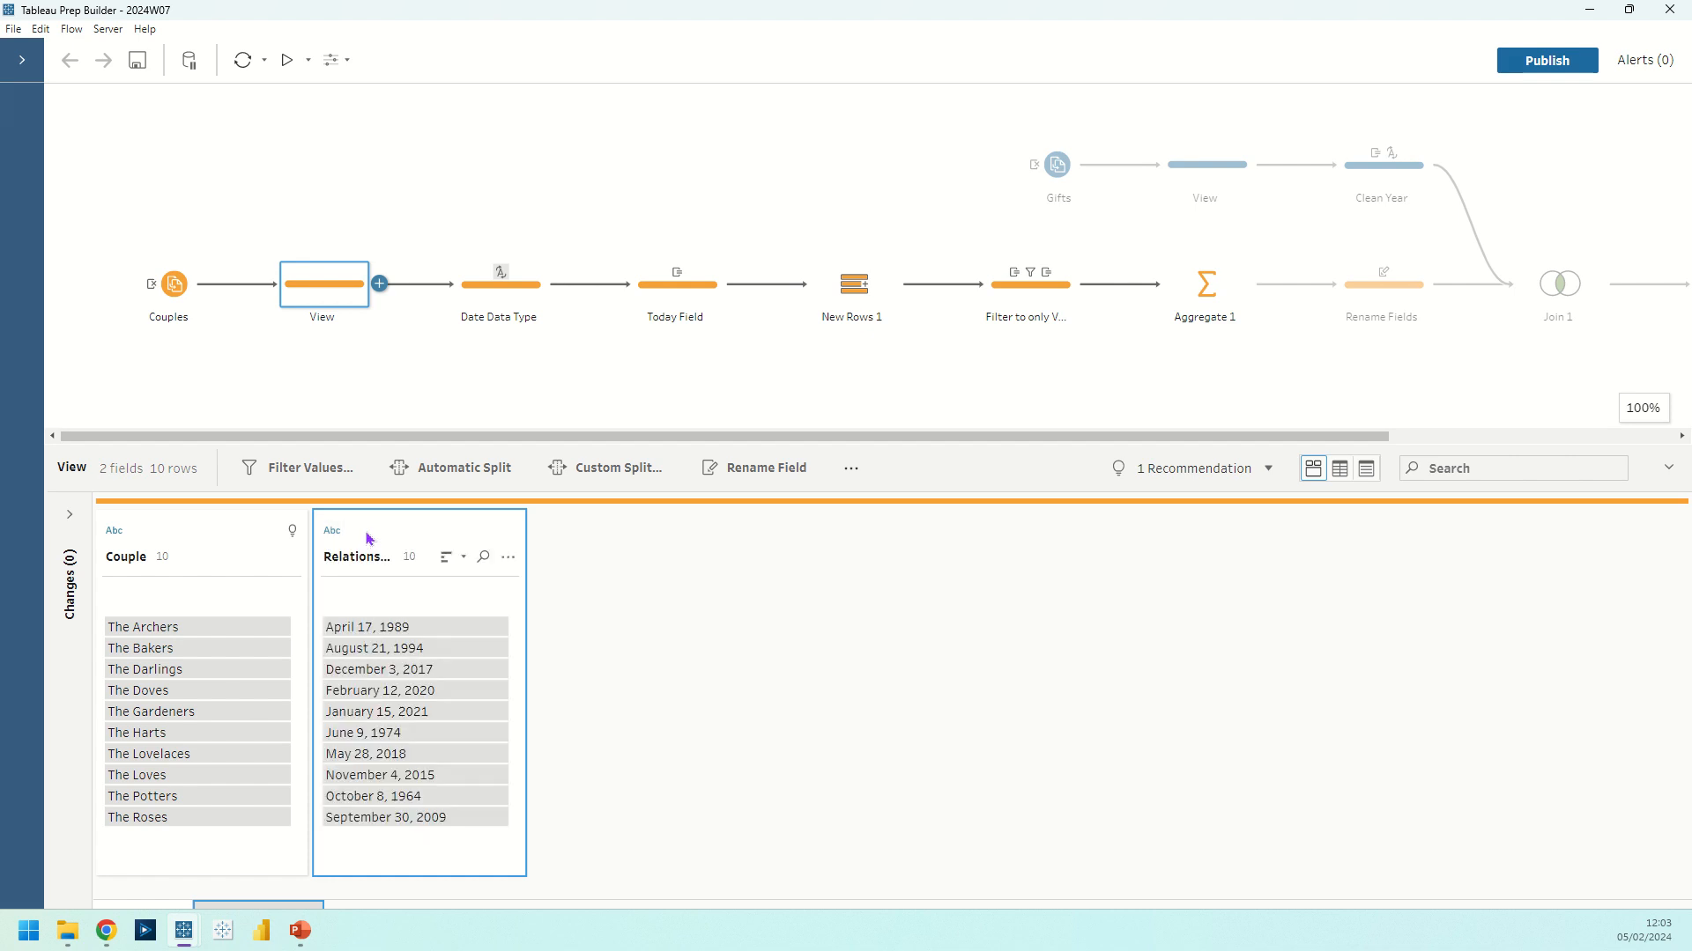
{"action": "left_click", "coordinate": [331, 532]}
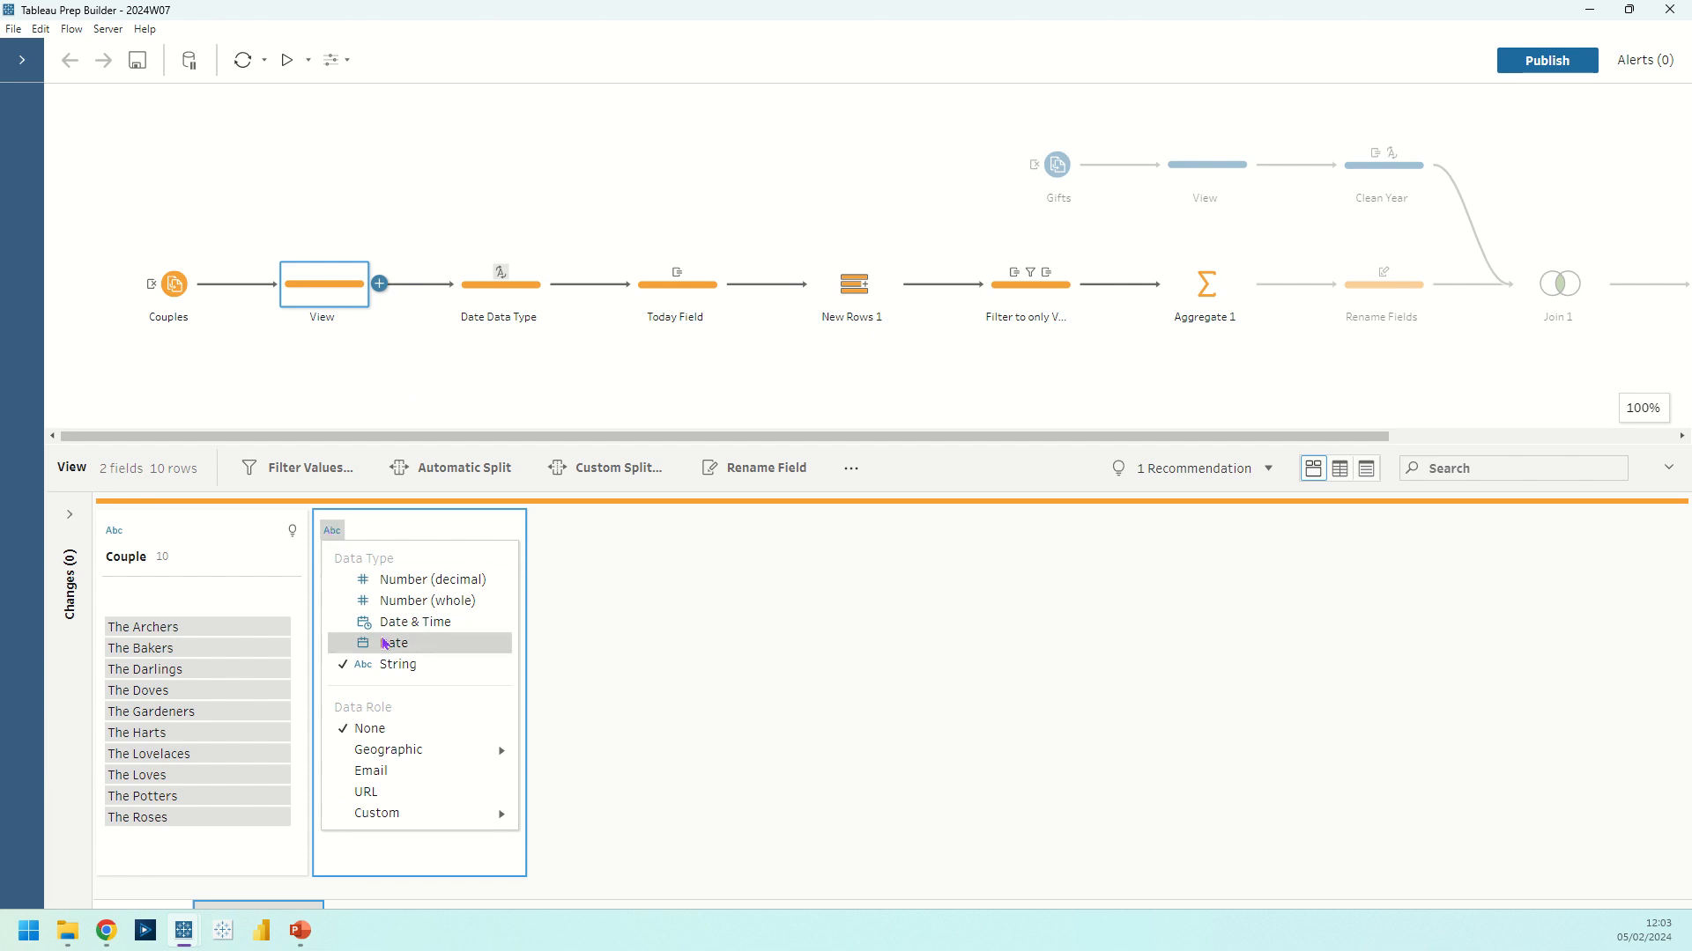
{"action": "left_click", "coordinate": [677, 659]}
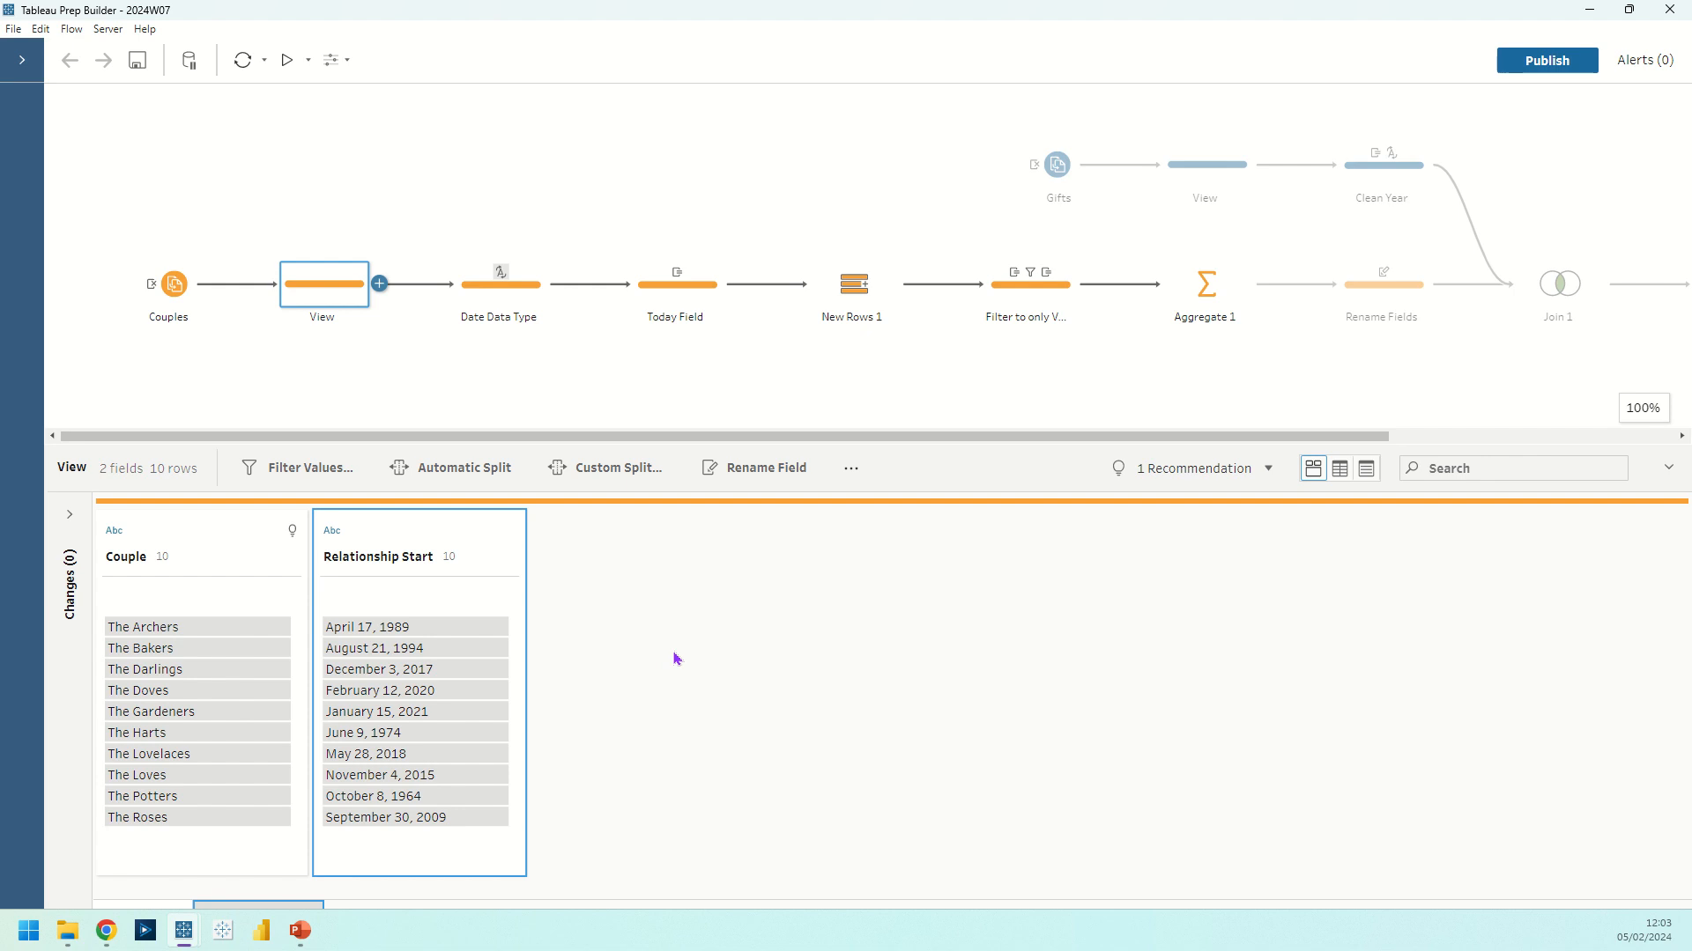
{"action": "left_click", "coordinate": [525, 313]}
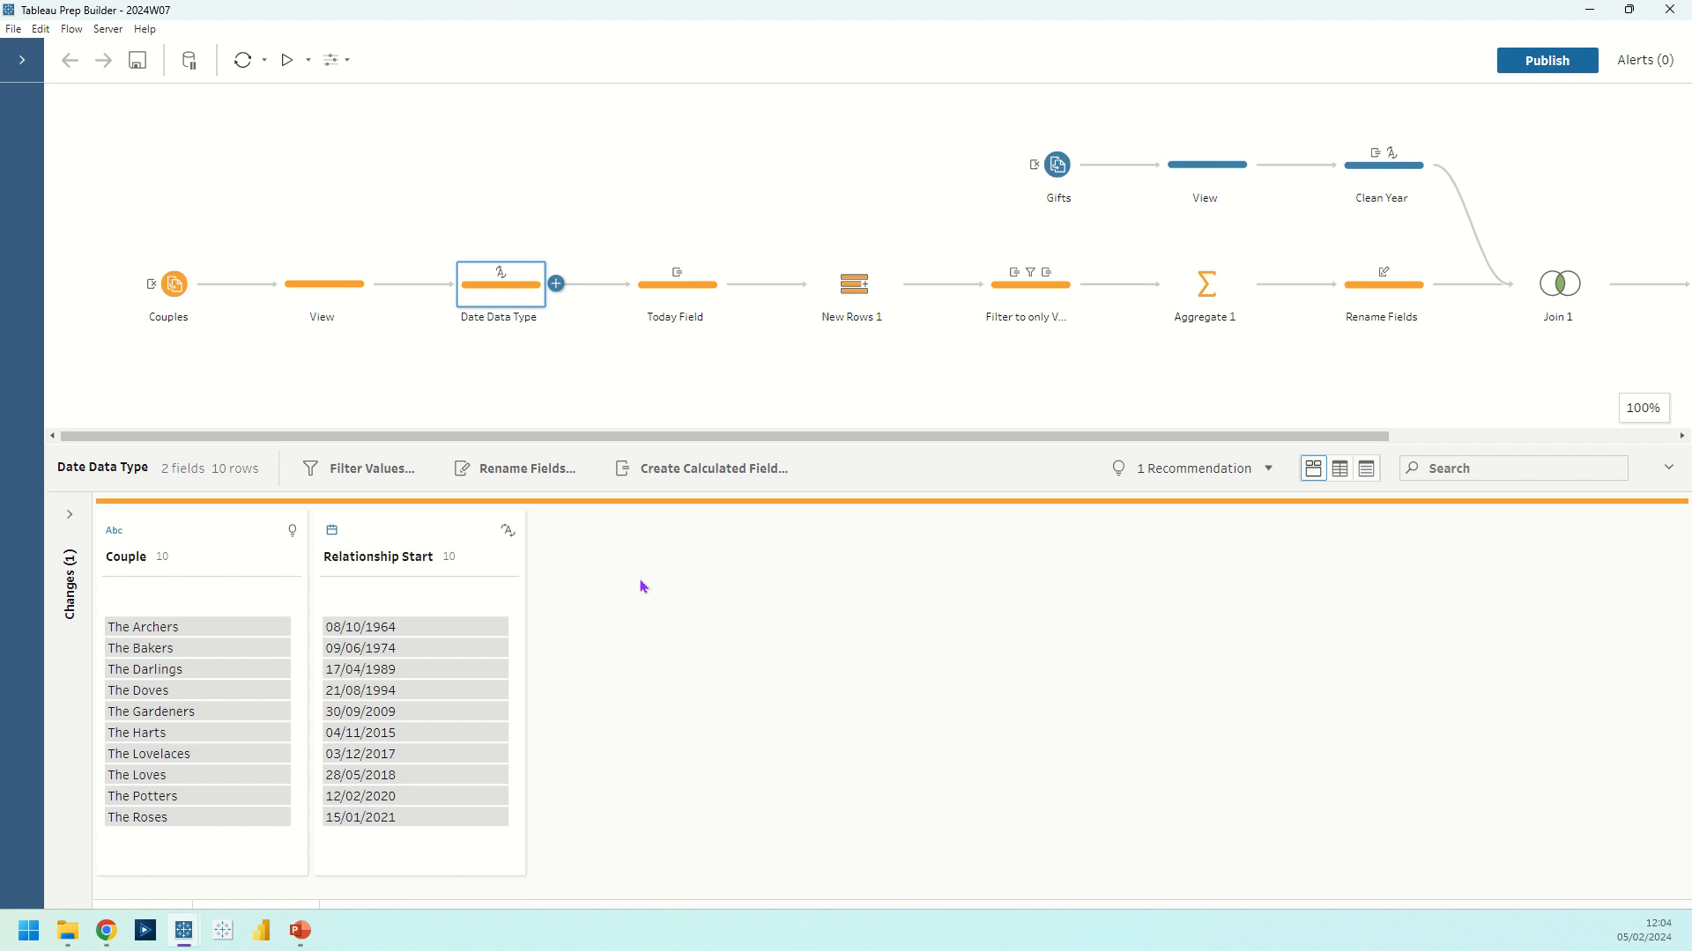
{"action": "left_click_drag", "start_coordinate": [657, 445], "coordinate": [643, 365]}
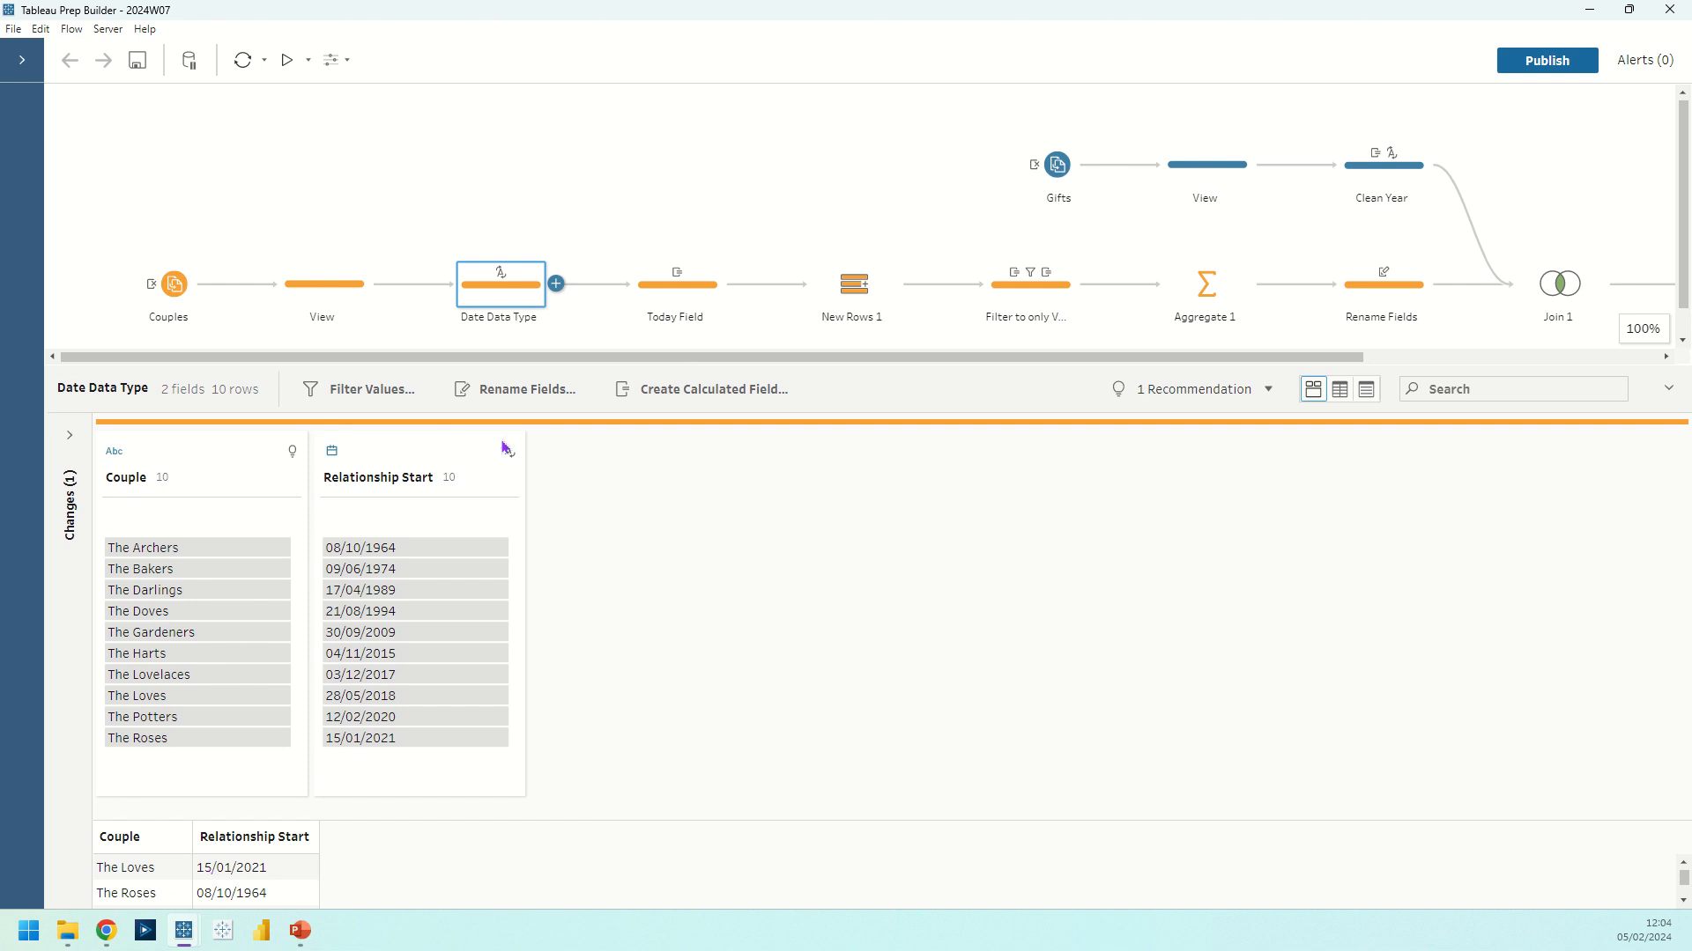
{"action": "left_click", "coordinate": [335, 284]}
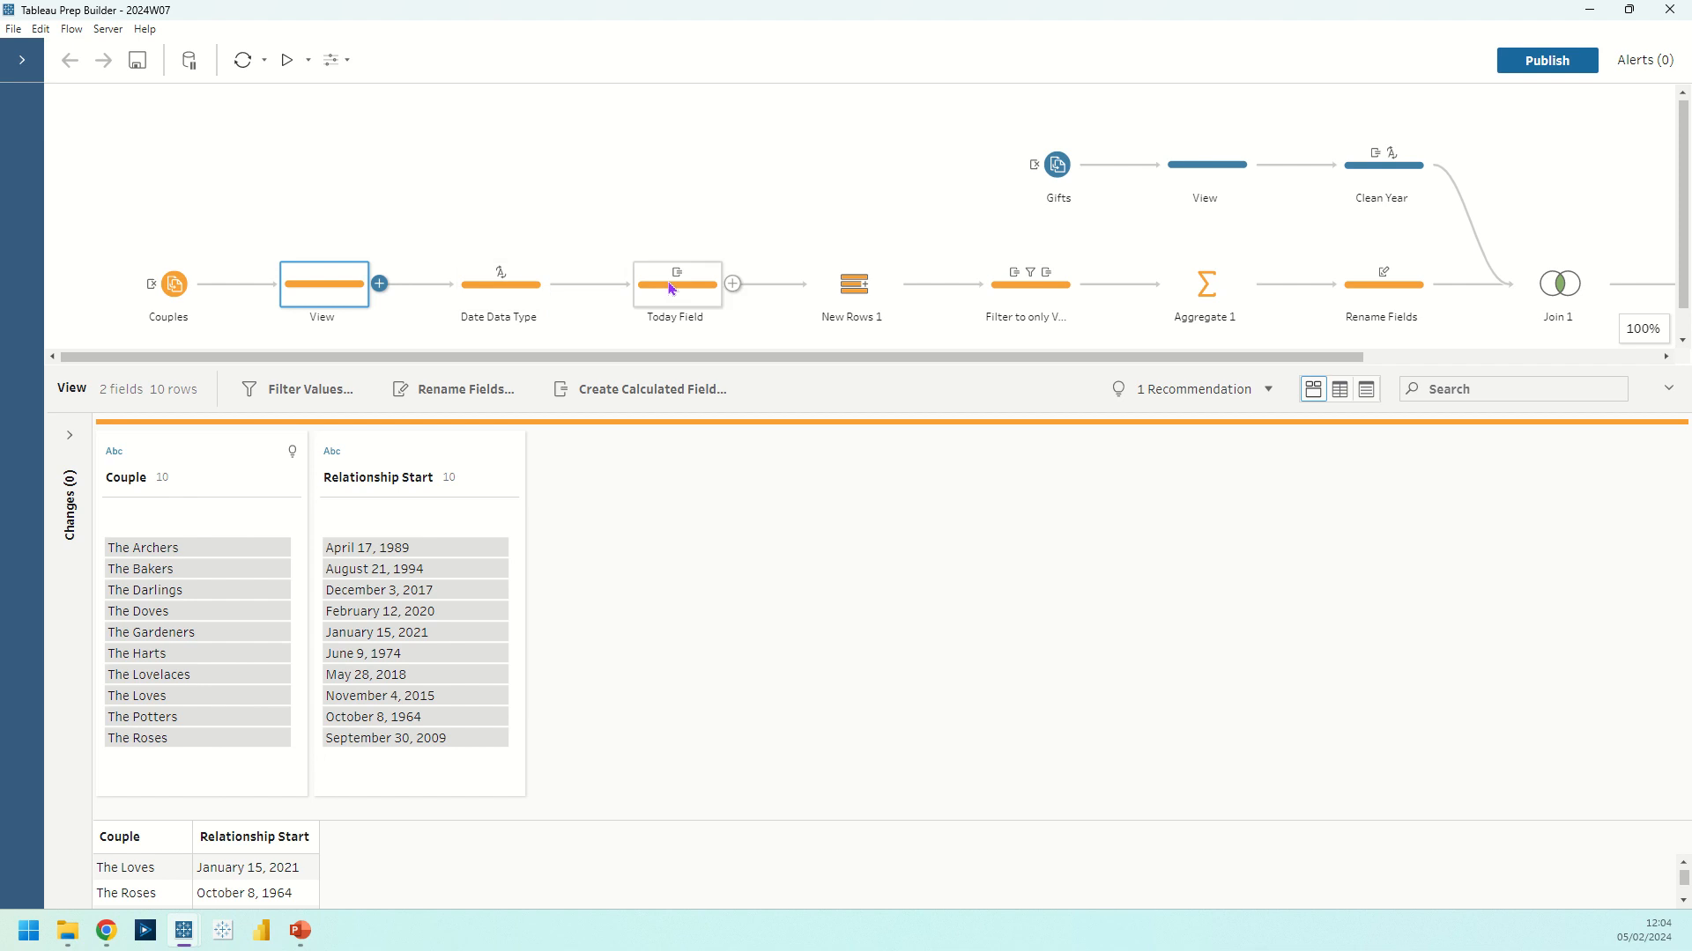
Open the Valentine's Day 2024 calculated field from the Today Field step's changes for editing
{"action": "left_click", "coordinate": [672, 288]}
{"action": "left_click", "coordinate": [70, 436]}
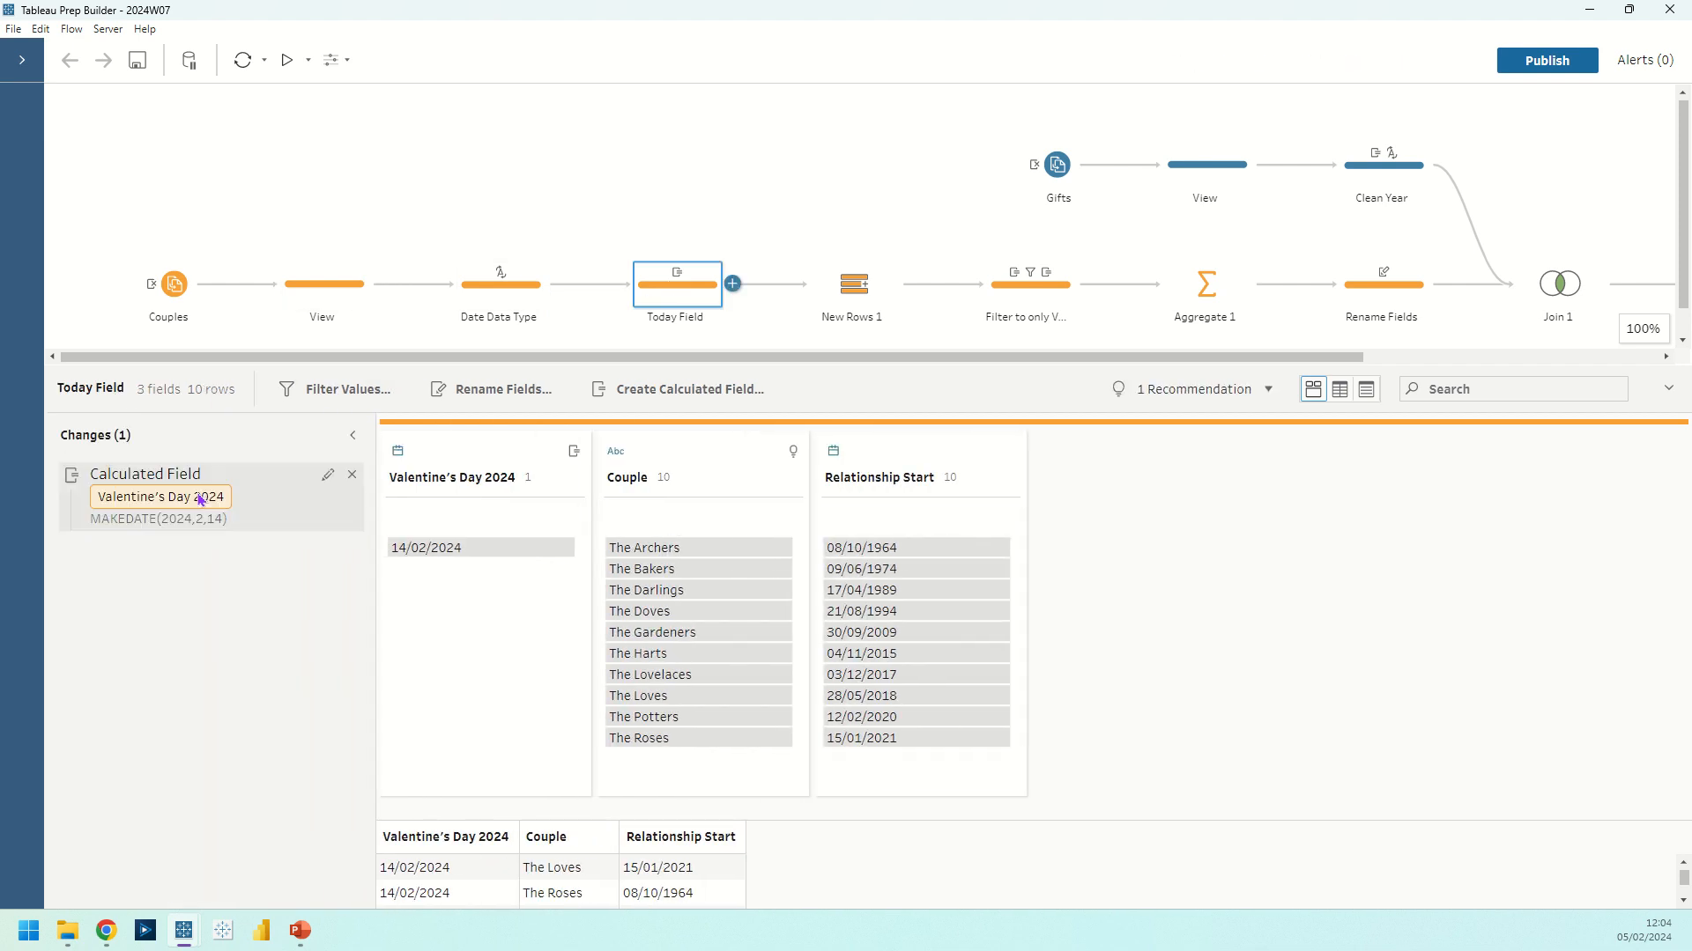
{"action": "left_click", "coordinate": [326, 478]}
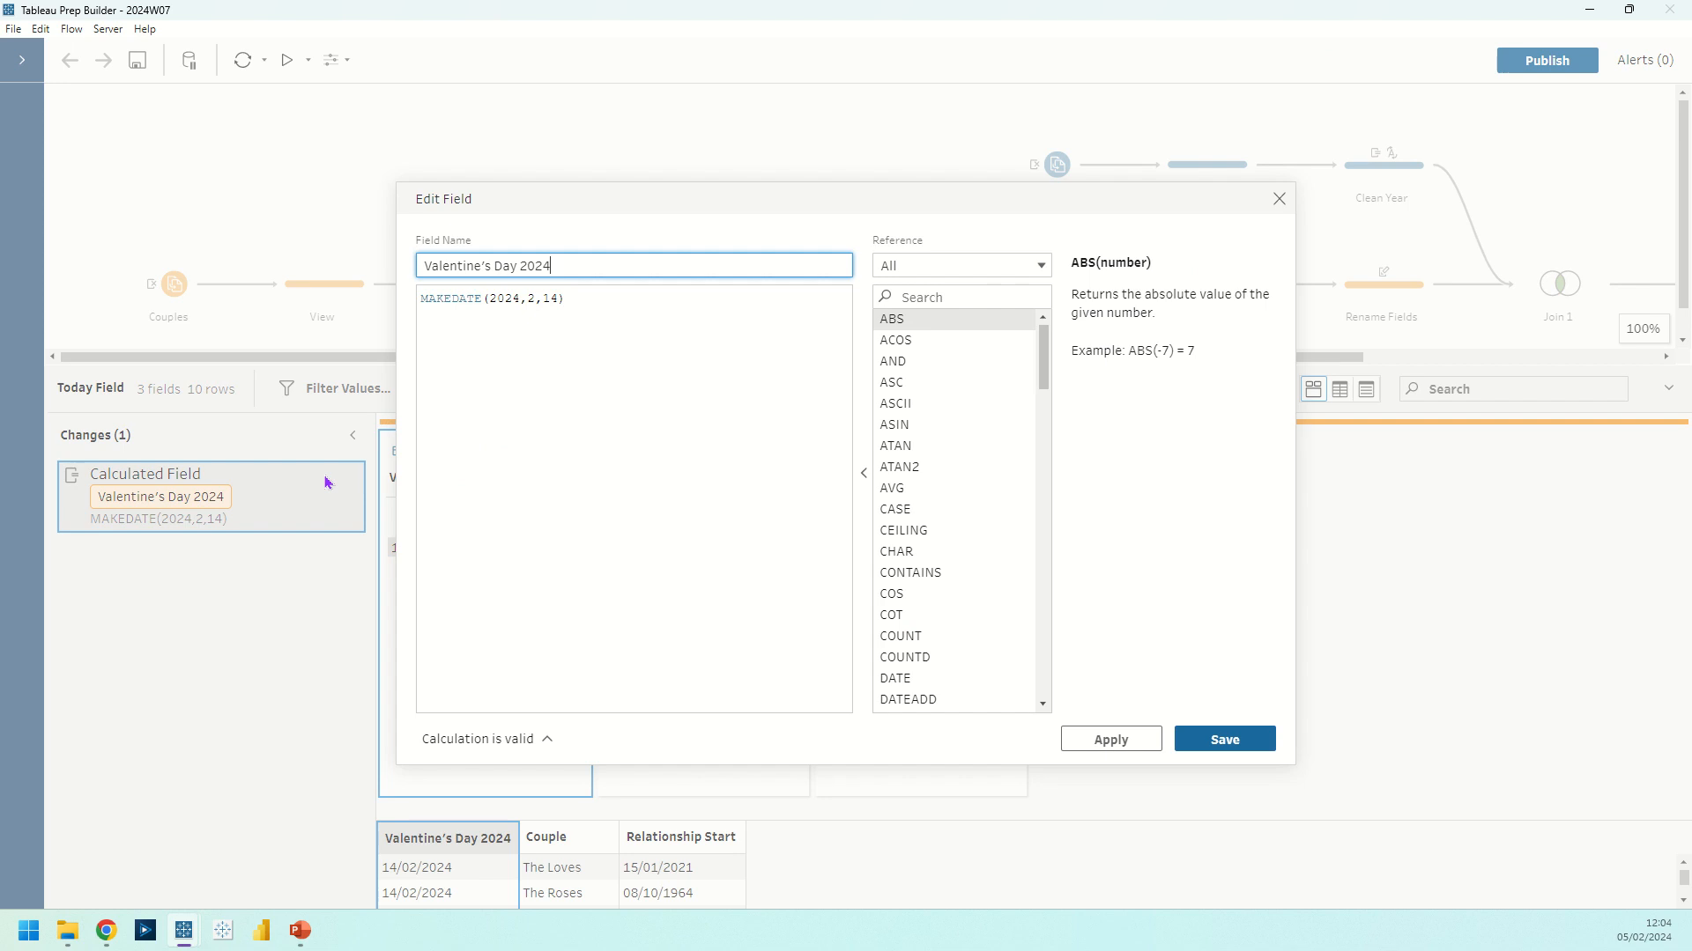
Add TODAY() on a new line below MAKEDATE(2024,2,14), remove it again and save the calculated field
{"action": "left_click", "coordinate": [639, 341]}
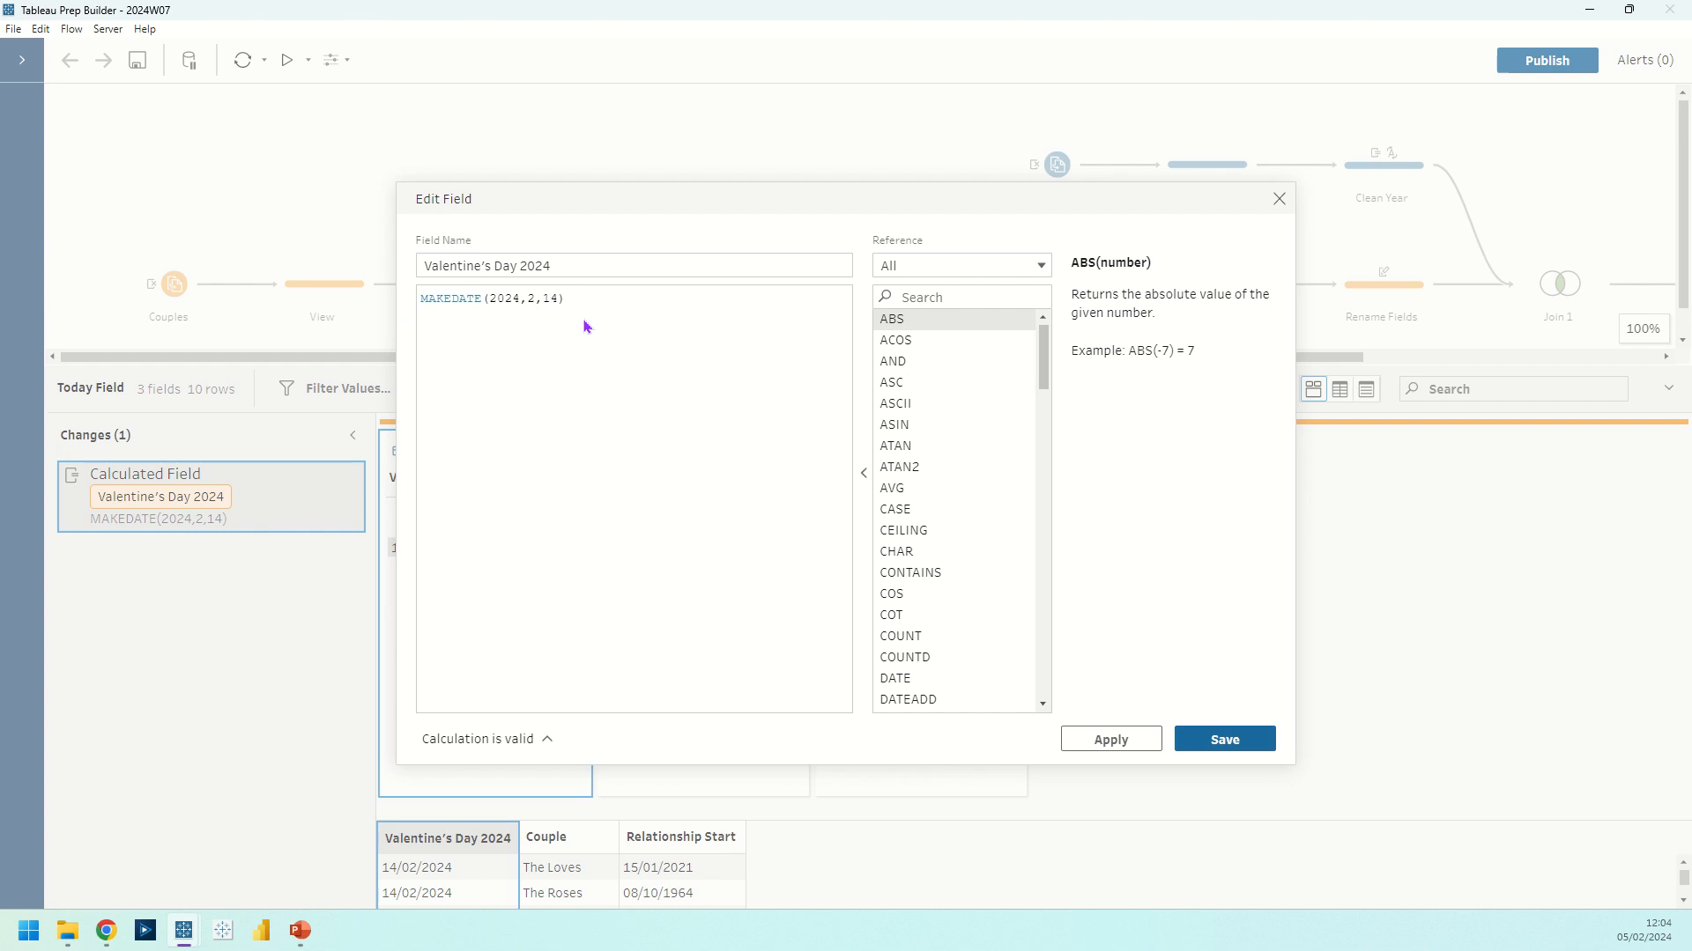
{"action": "key", "text": "Return"}
{"action": "type", "text": "today"}
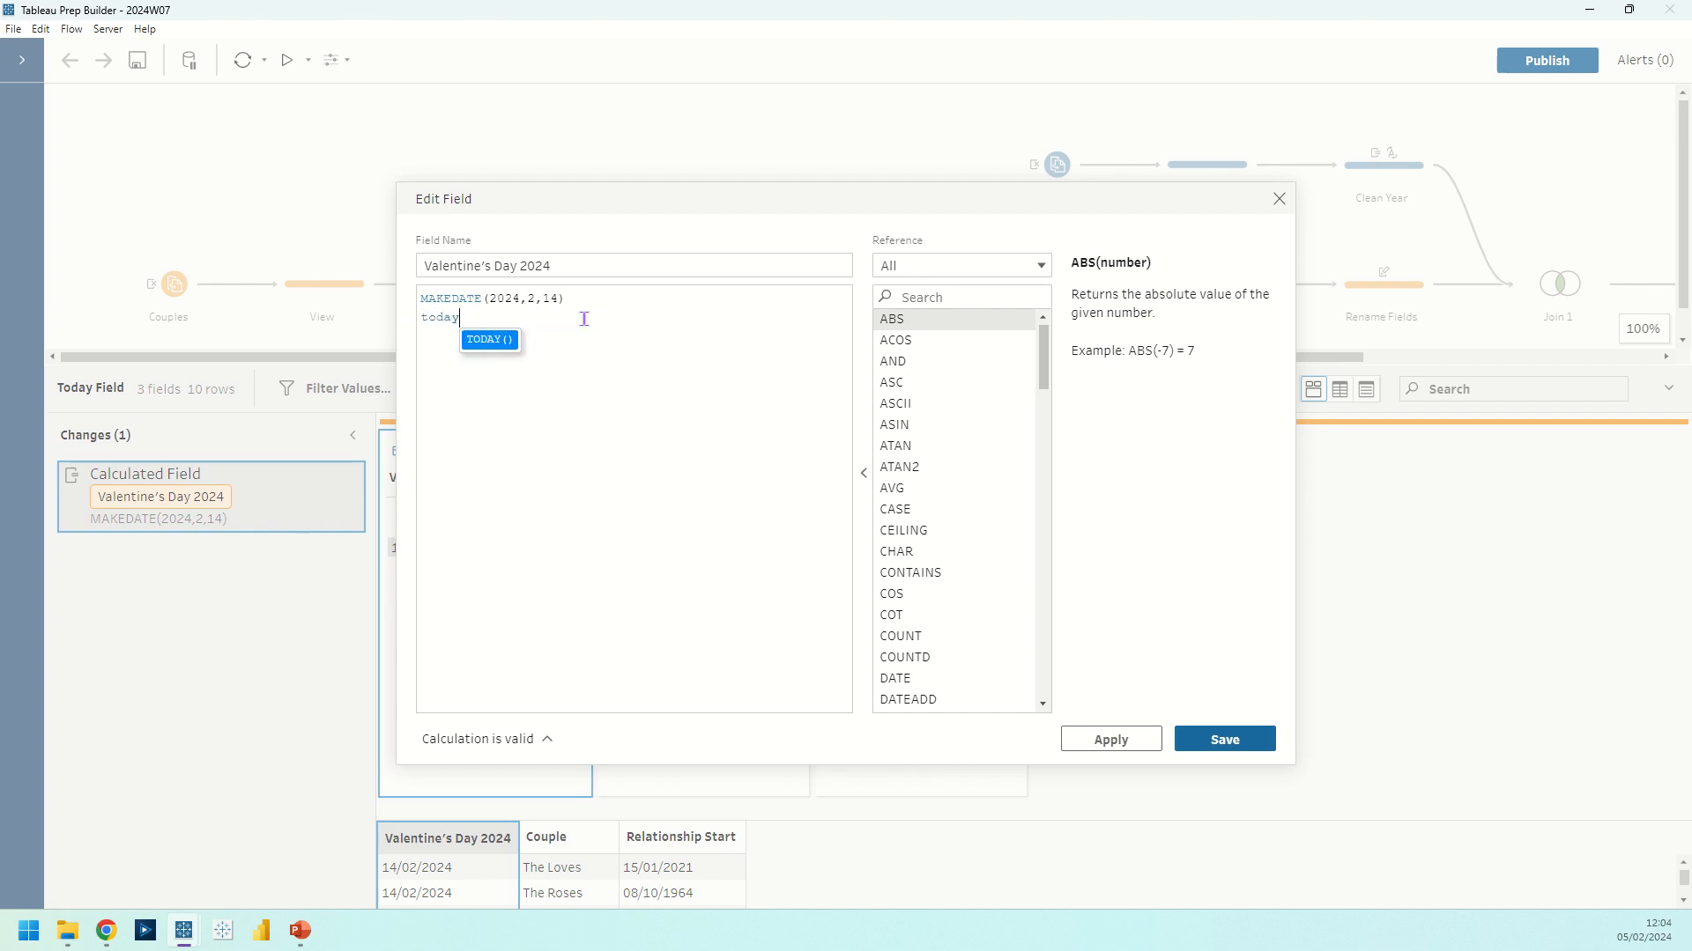
{"action": "key", "text": "Return"}
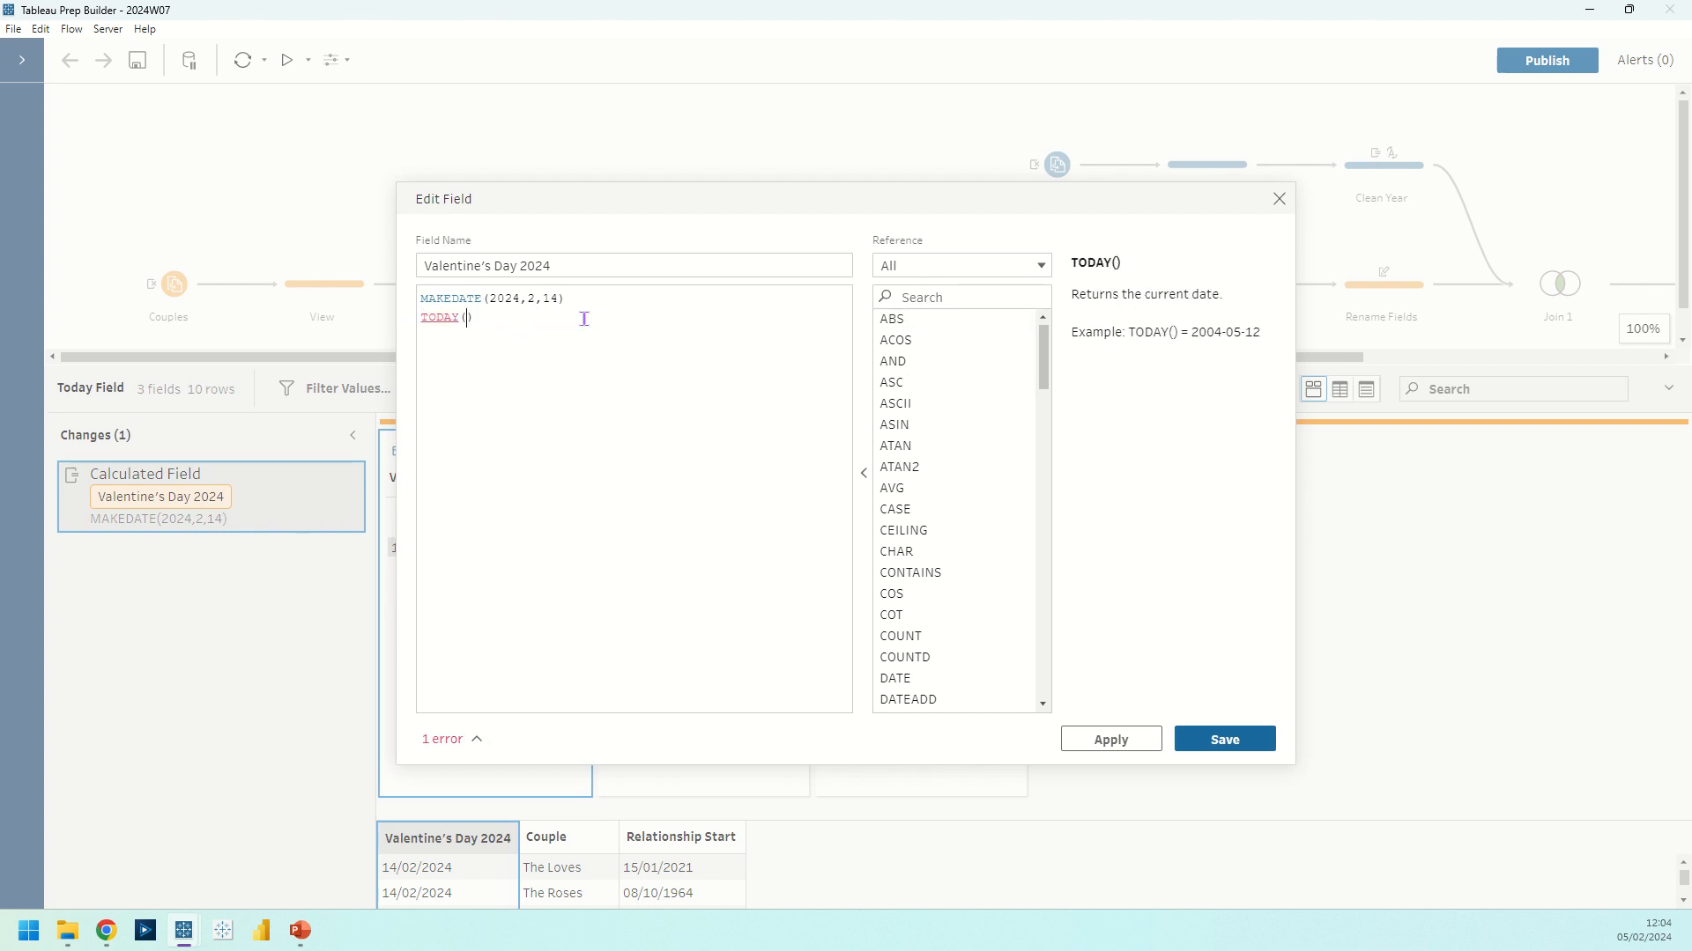
{"action": "left_click_drag", "start_coordinate": [547, 352], "coordinate": [386, 330]}
{"action": "key", "text": "BackSpace"}
{"action": "left_click", "coordinate": [1212, 740]}
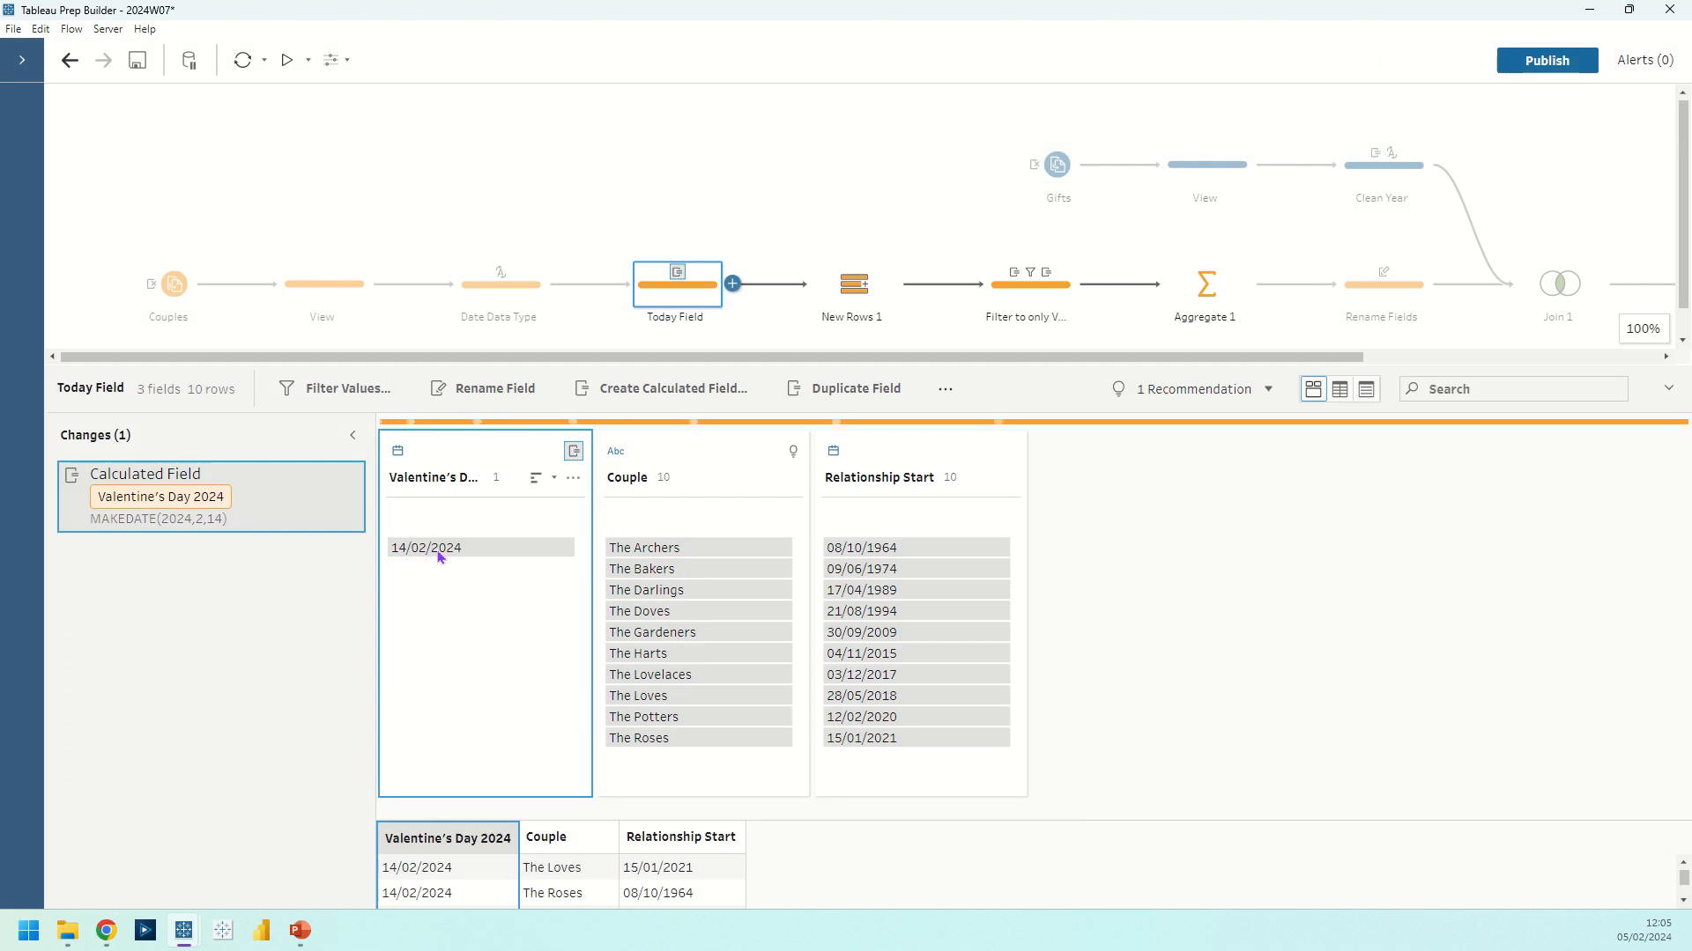
Examine the New Rows 1 step's value range, increment, options for new row values and resulting rows per couple
{"action": "left_click_drag", "start_coordinate": [568, 357], "coordinate": [818, 298]}
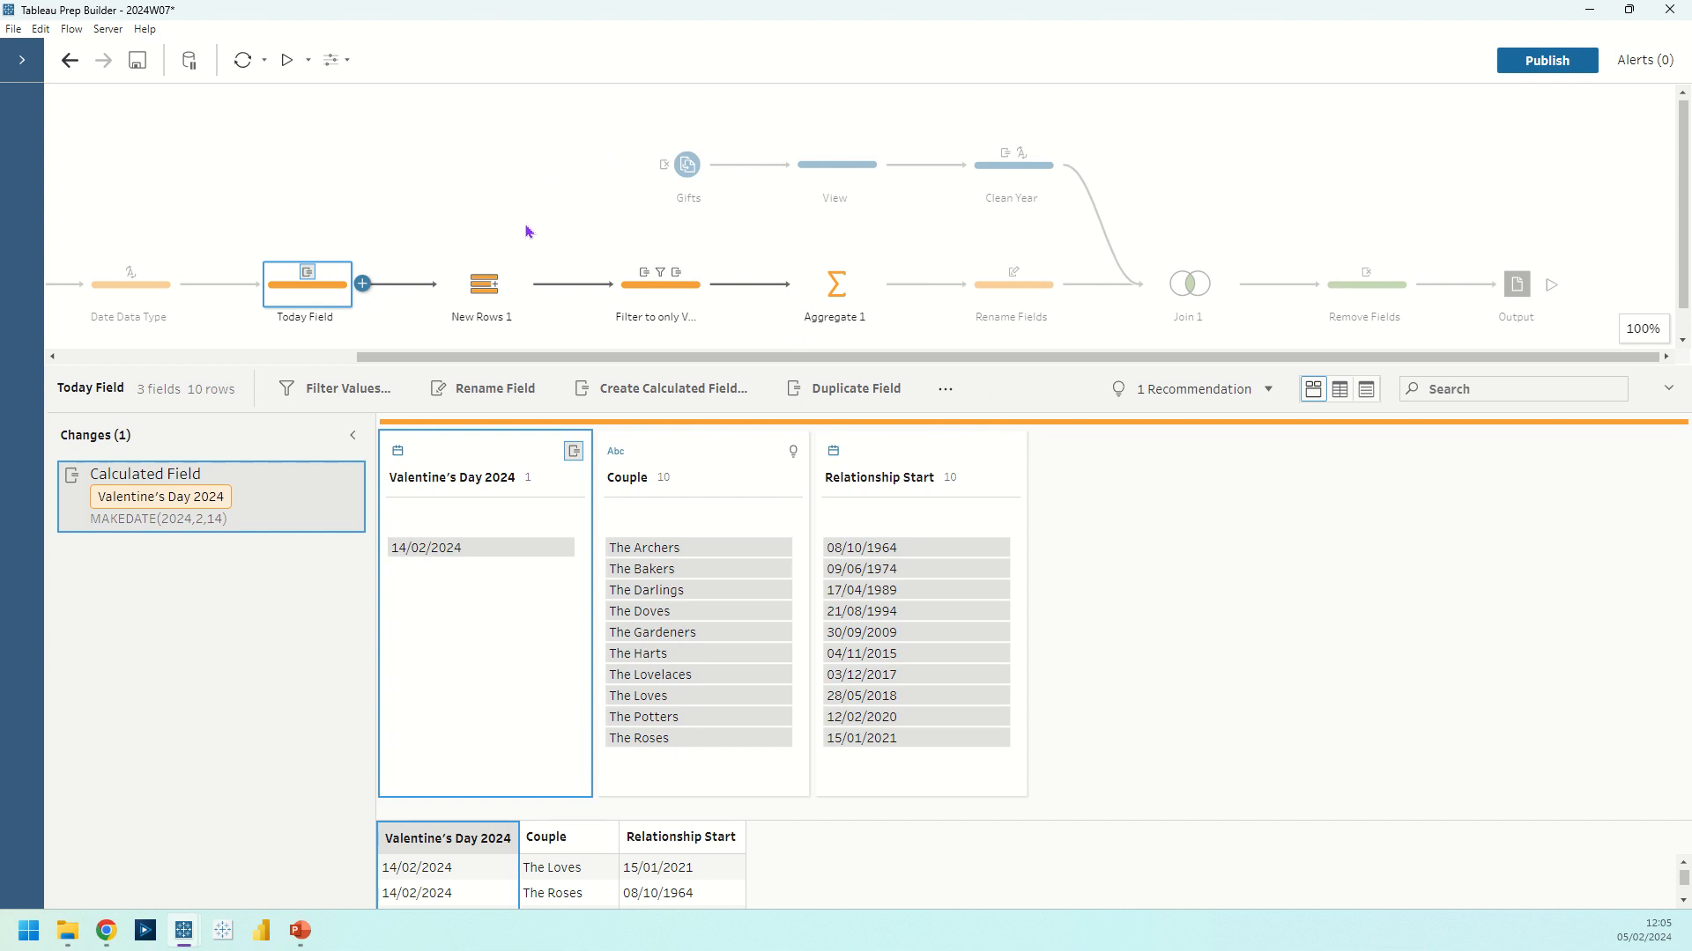
{"action": "left_click", "coordinate": [499, 287]}
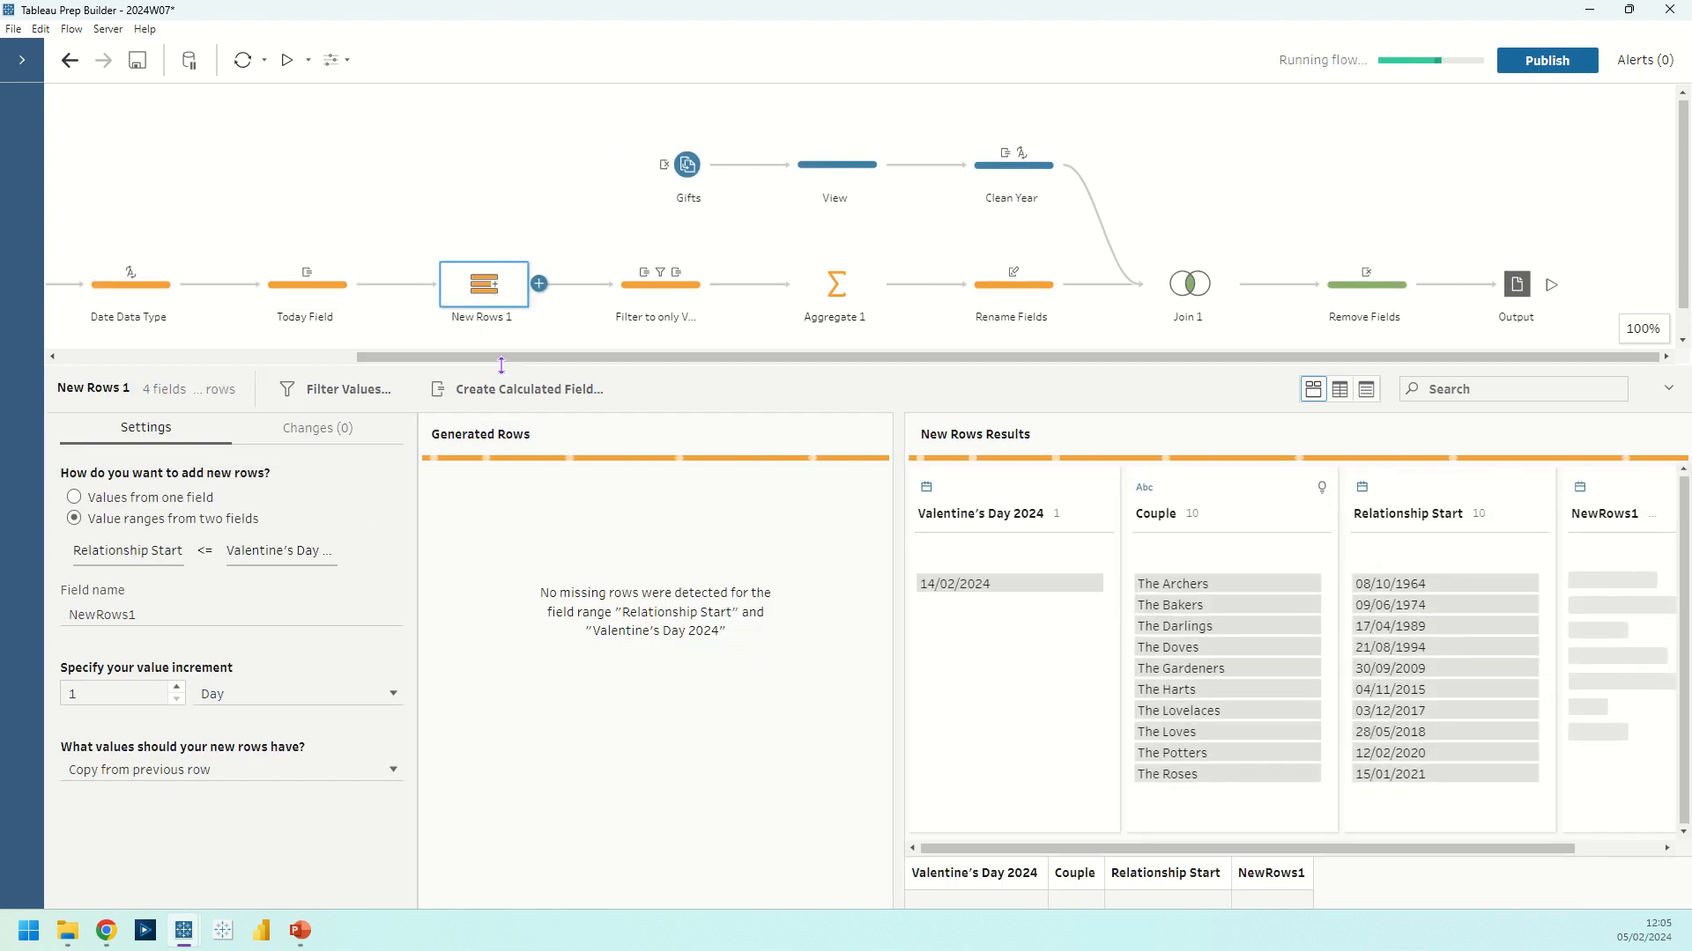
{"action": "left_click_drag", "start_coordinate": [489, 361], "coordinate": [489, 236]}
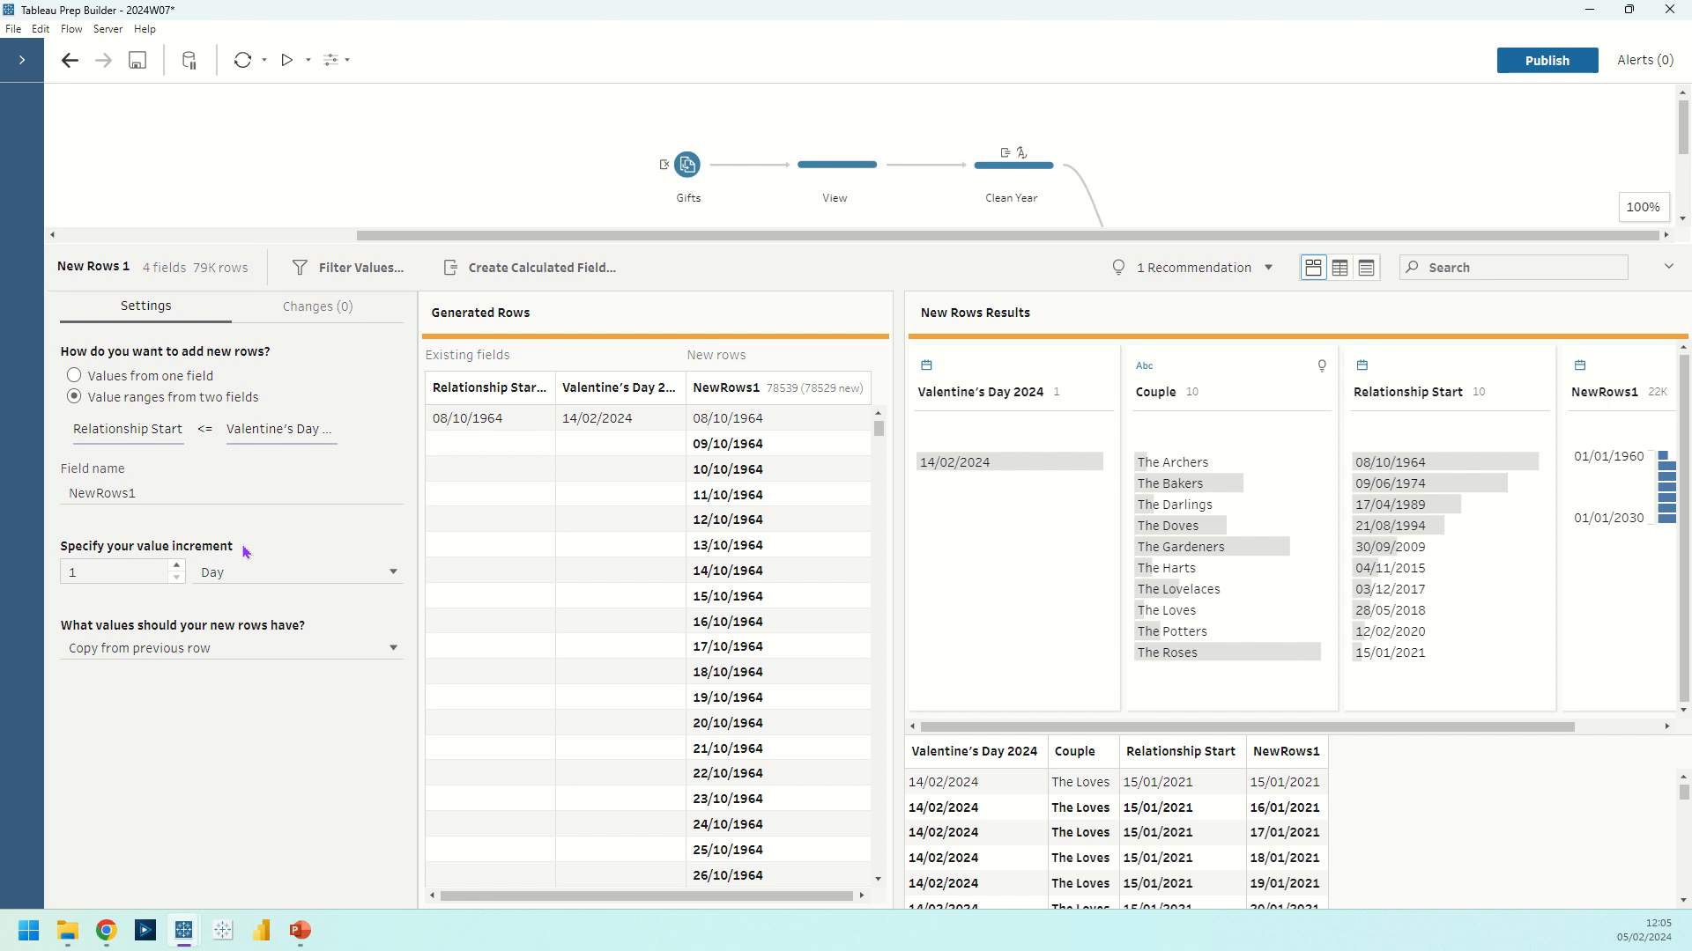
{"action": "left_click", "coordinate": [293, 651]}
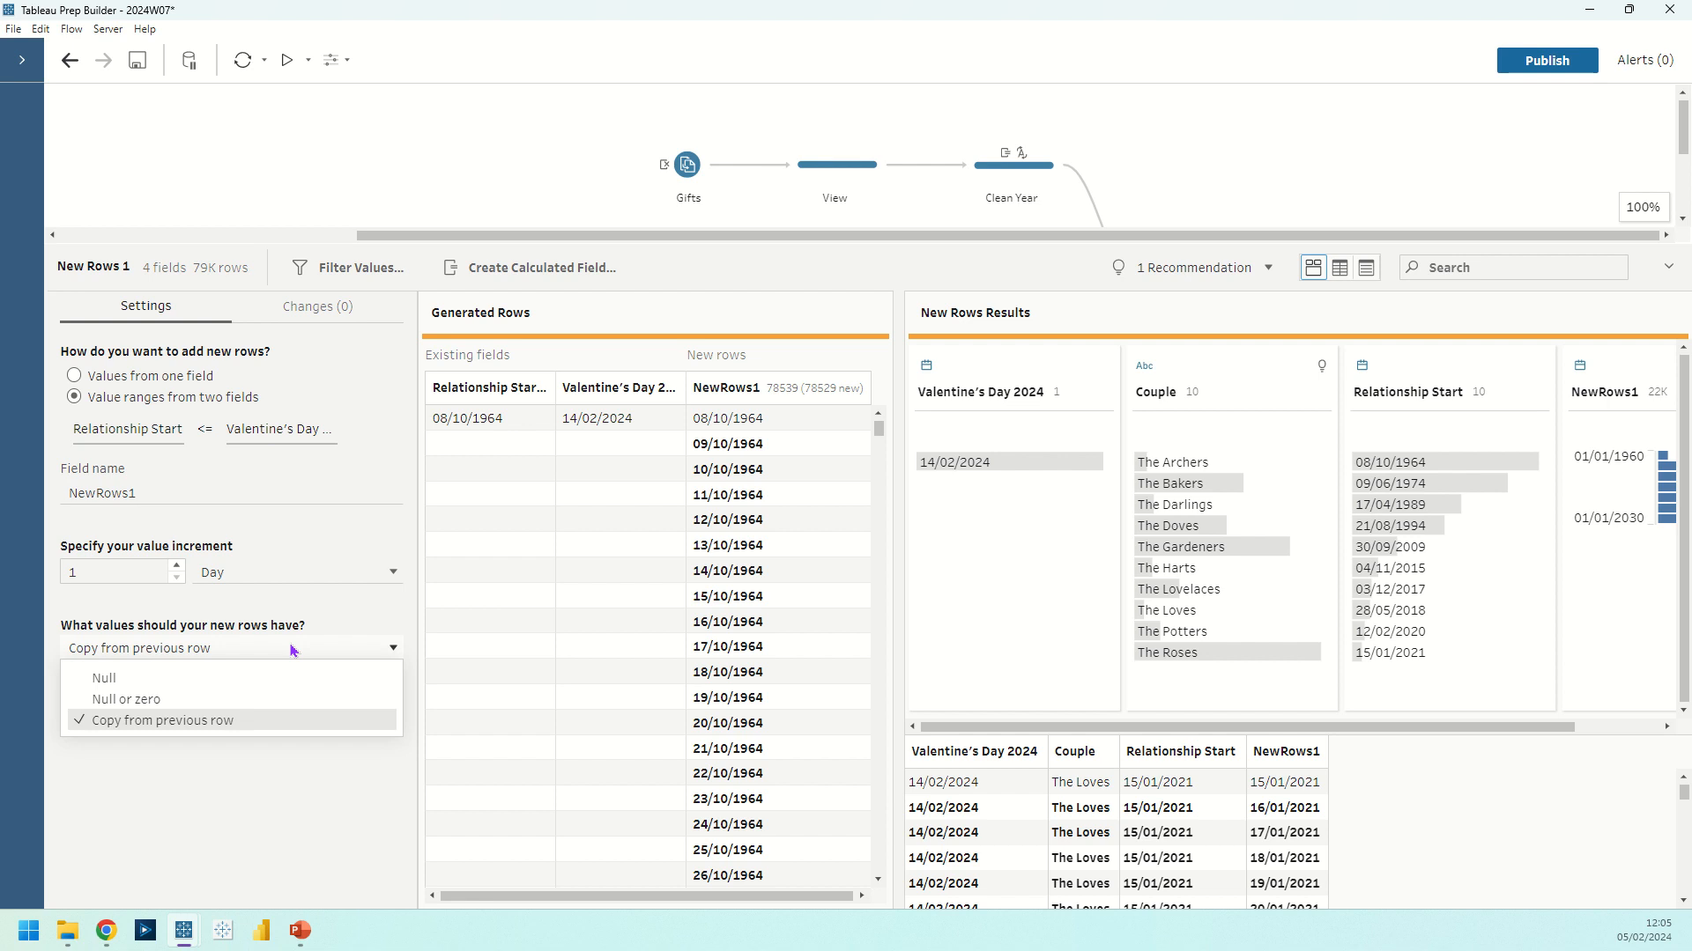
{"action": "left_click", "coordinate": [290, 756]}
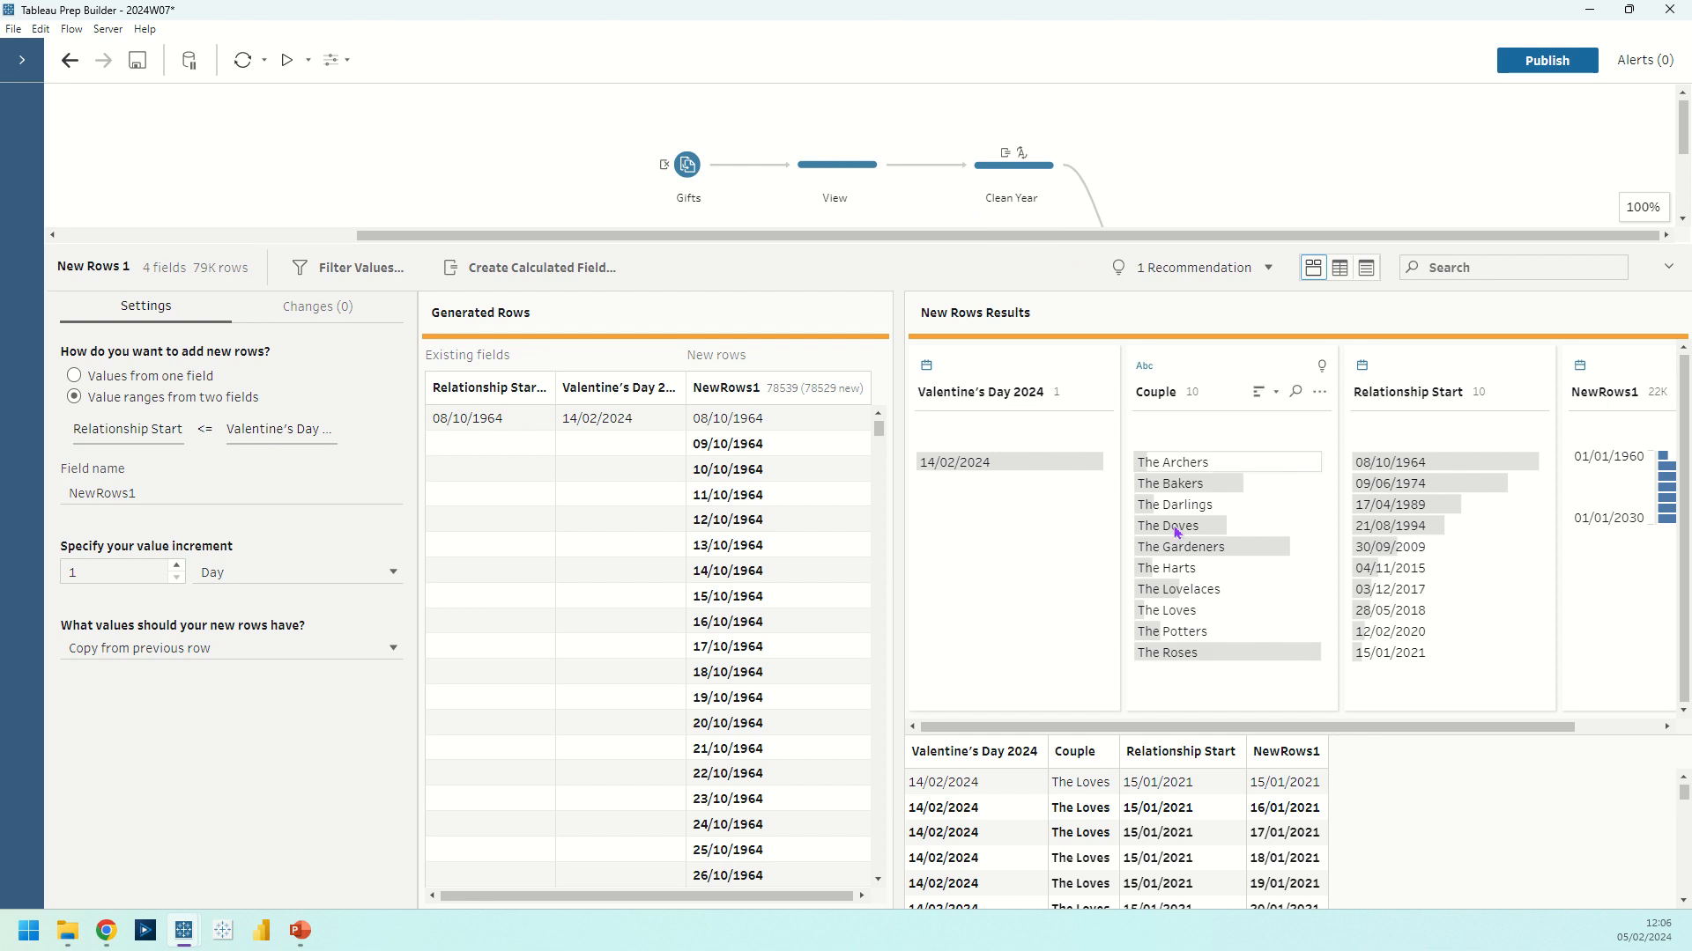
{"action": "mouse_move", "coordinate": [1231, 661]}
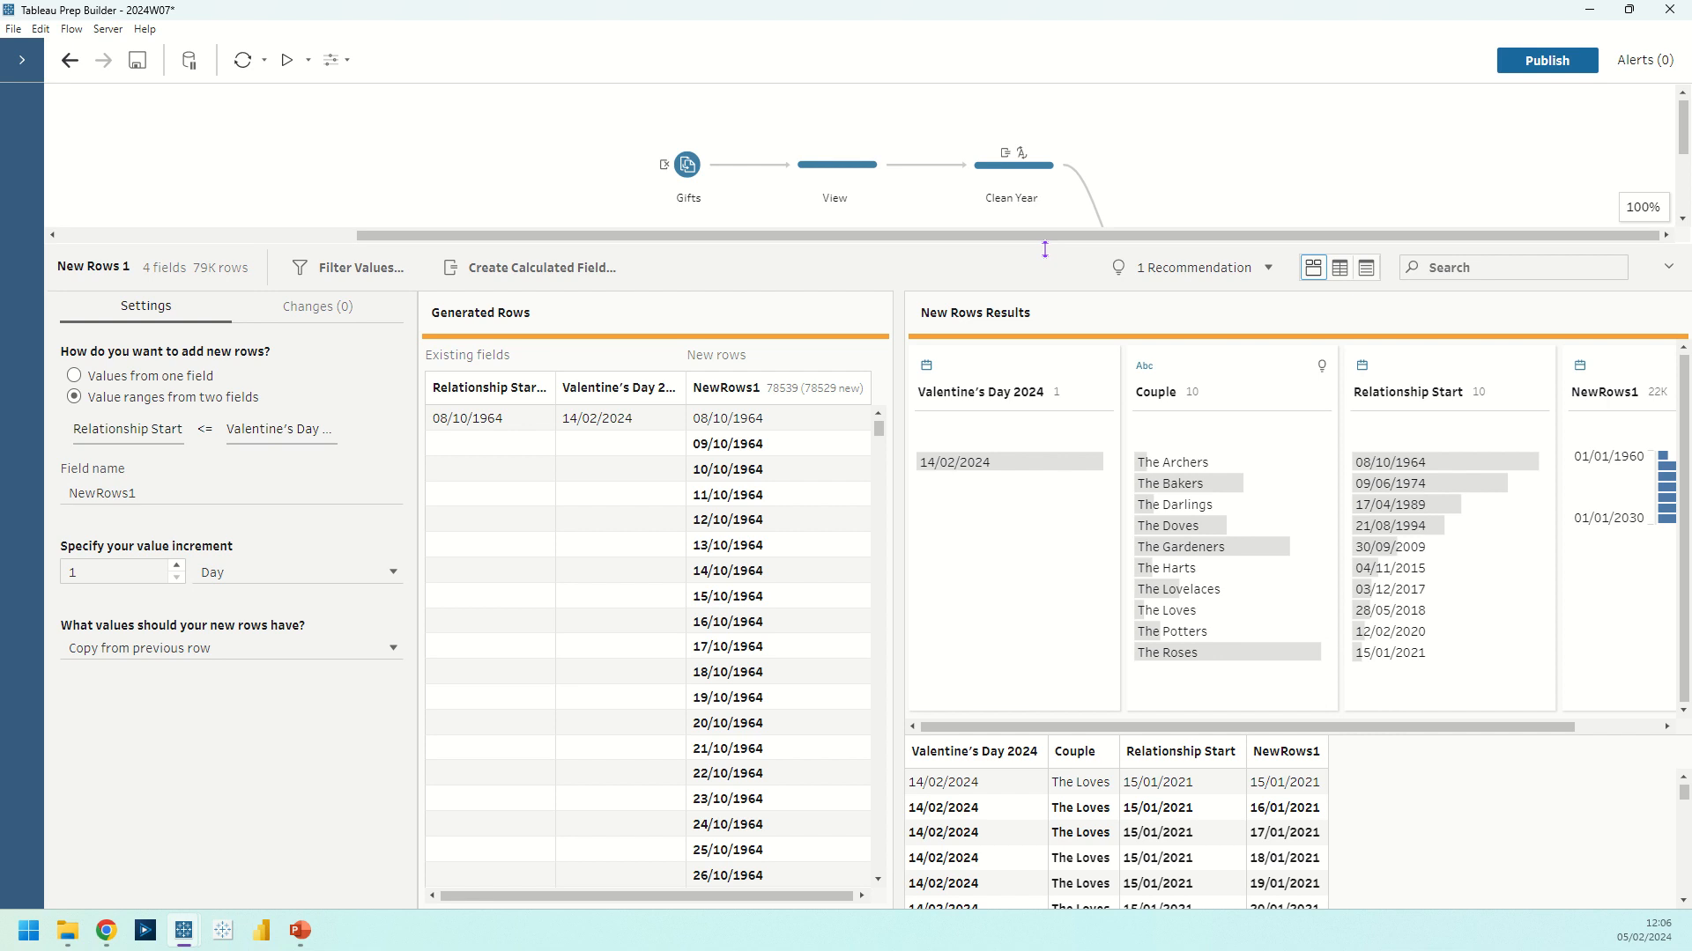
Inspect the NewRows1-1 Duplicate Field change in the Filter to only Valentines Days step and the options available for that field
{"action": "left_click_drag", "start_coordinate": [1044, 249], "coordinate": [1052, 374]}
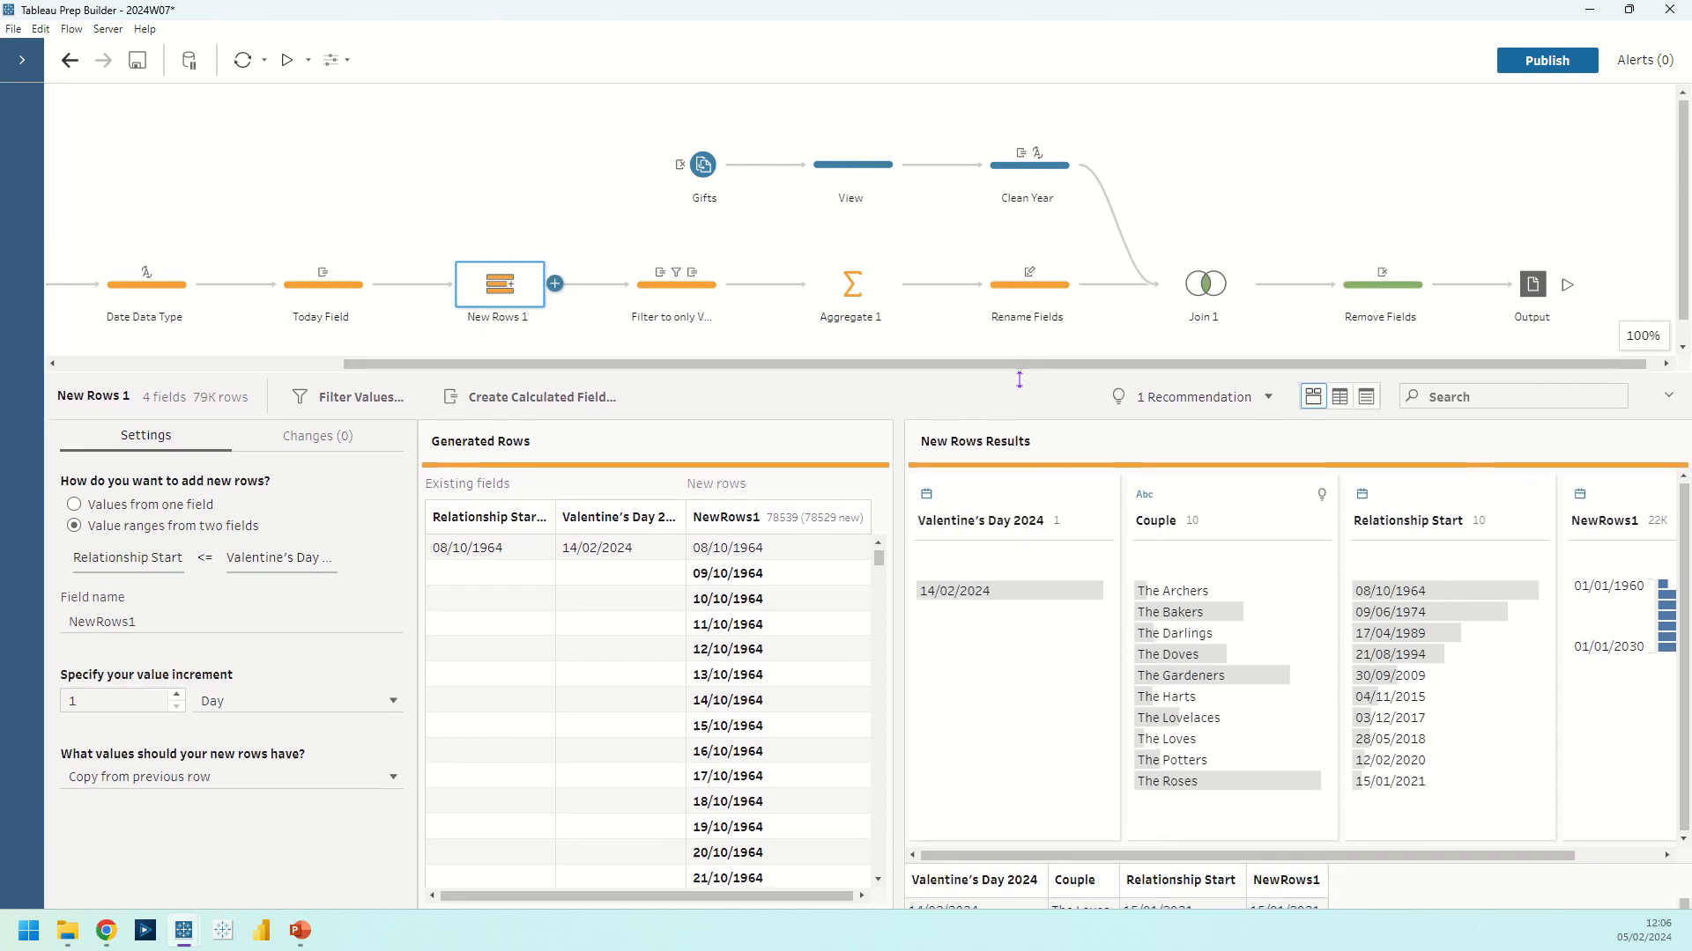
{"action": "left_click", "coordinate": [676, 283]}
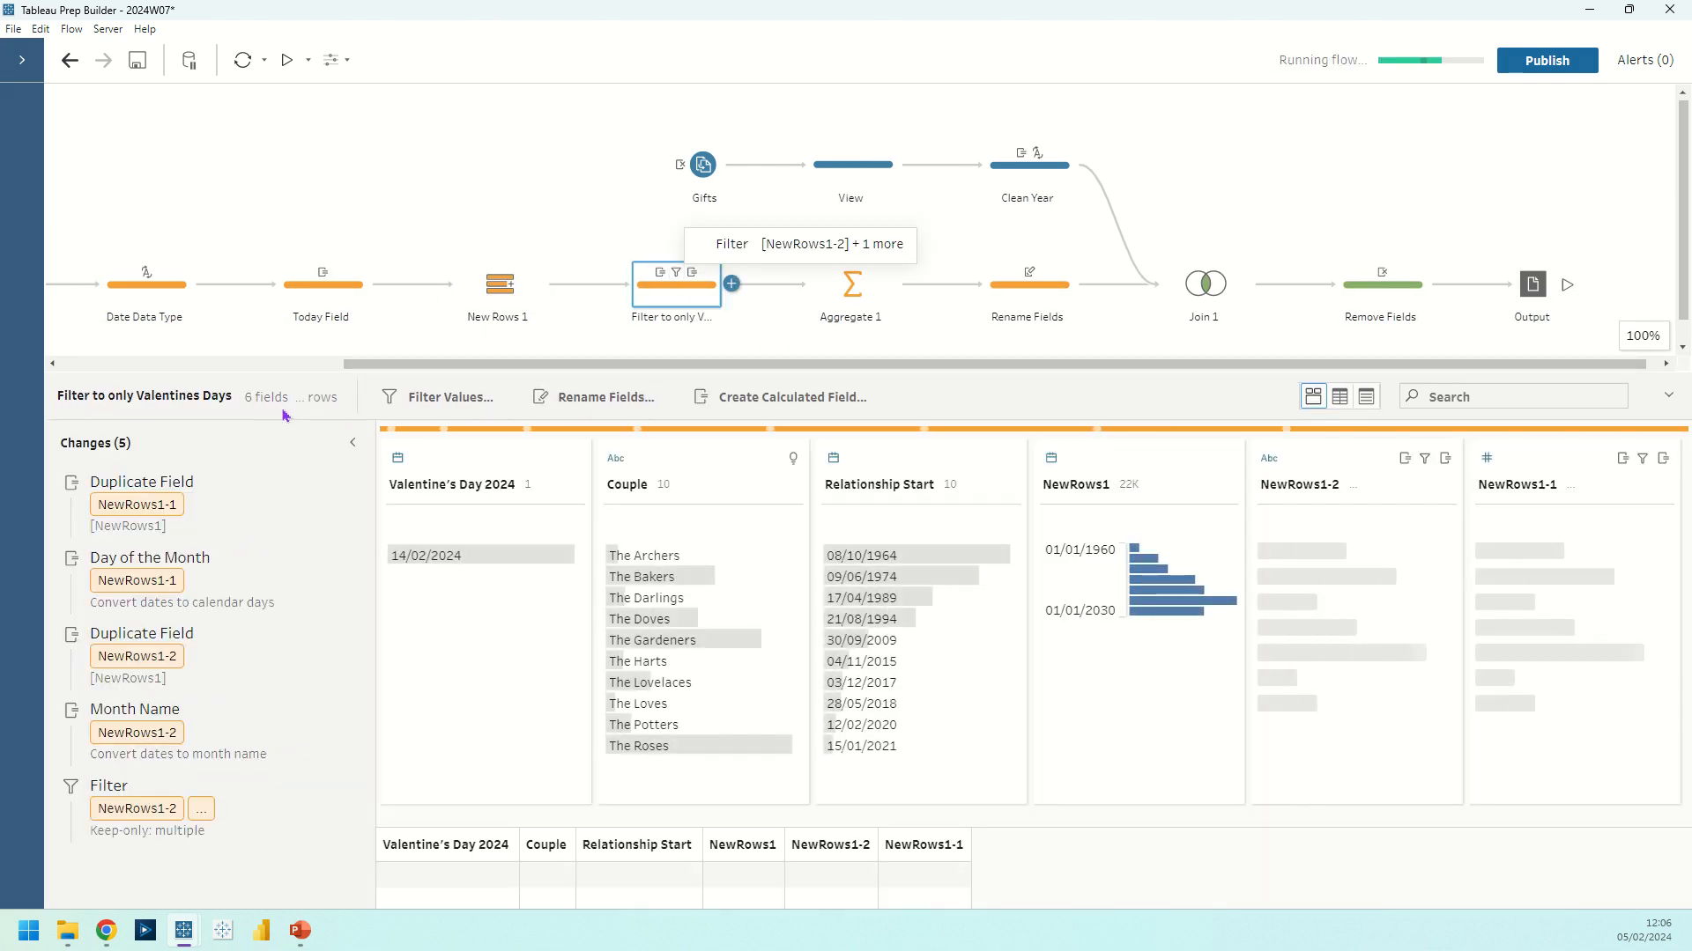
{"action": "left_click", "coordinate": [228, 504]}
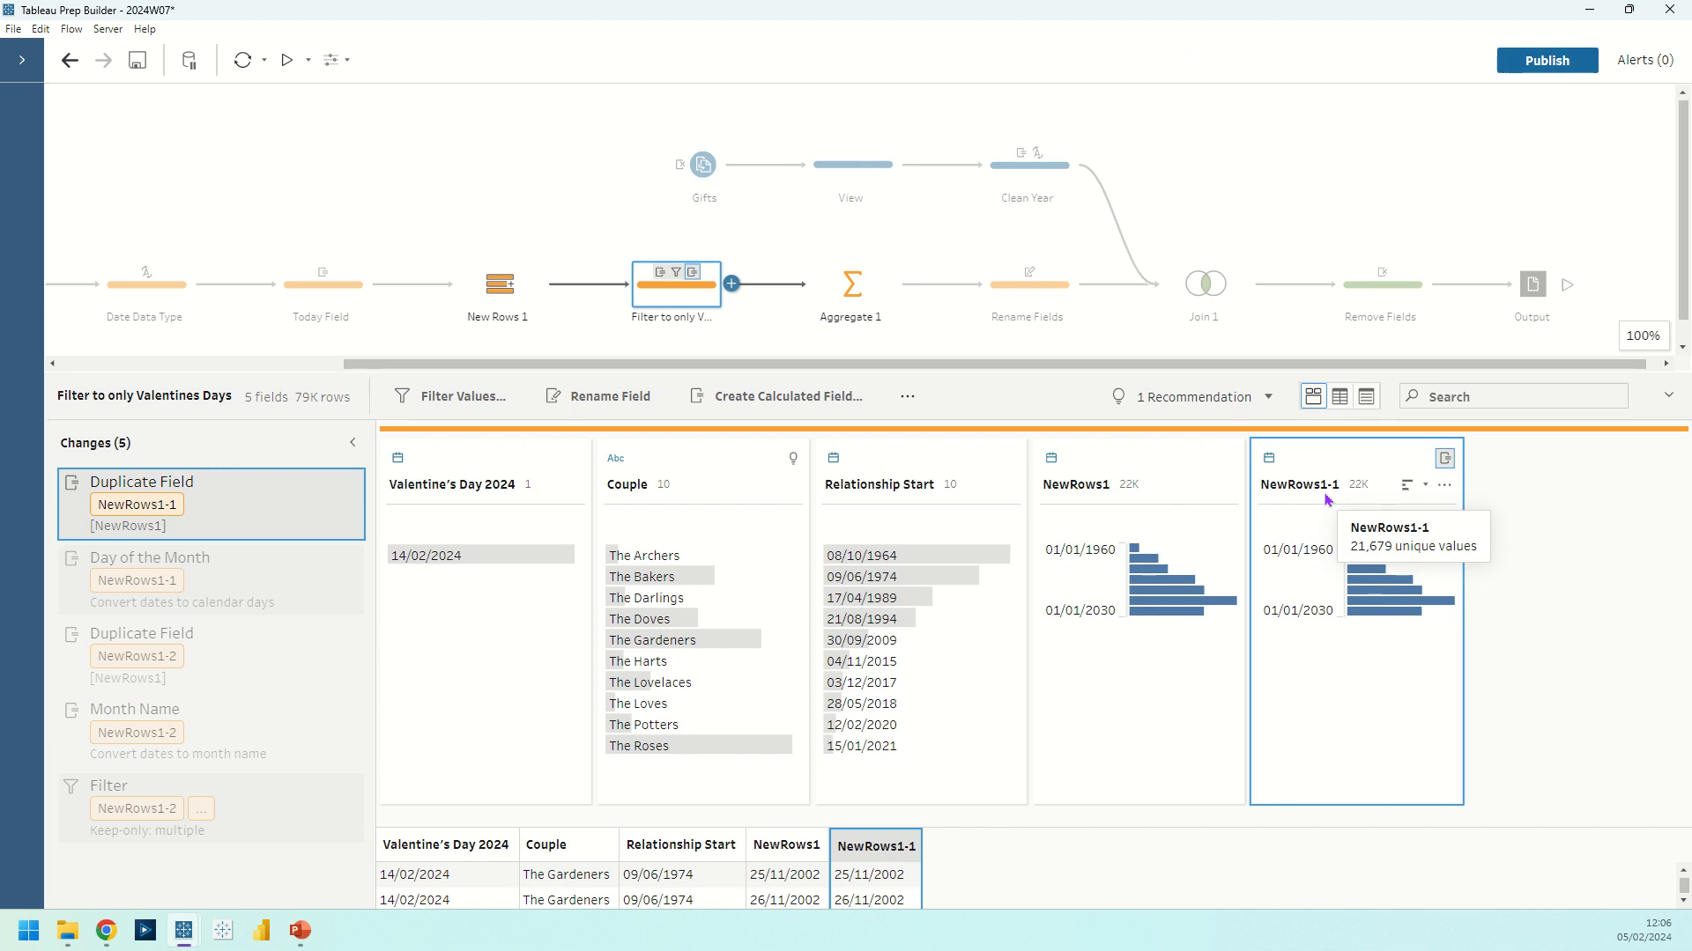
{"action": "left_click", "coordinate": [1444, 486]}
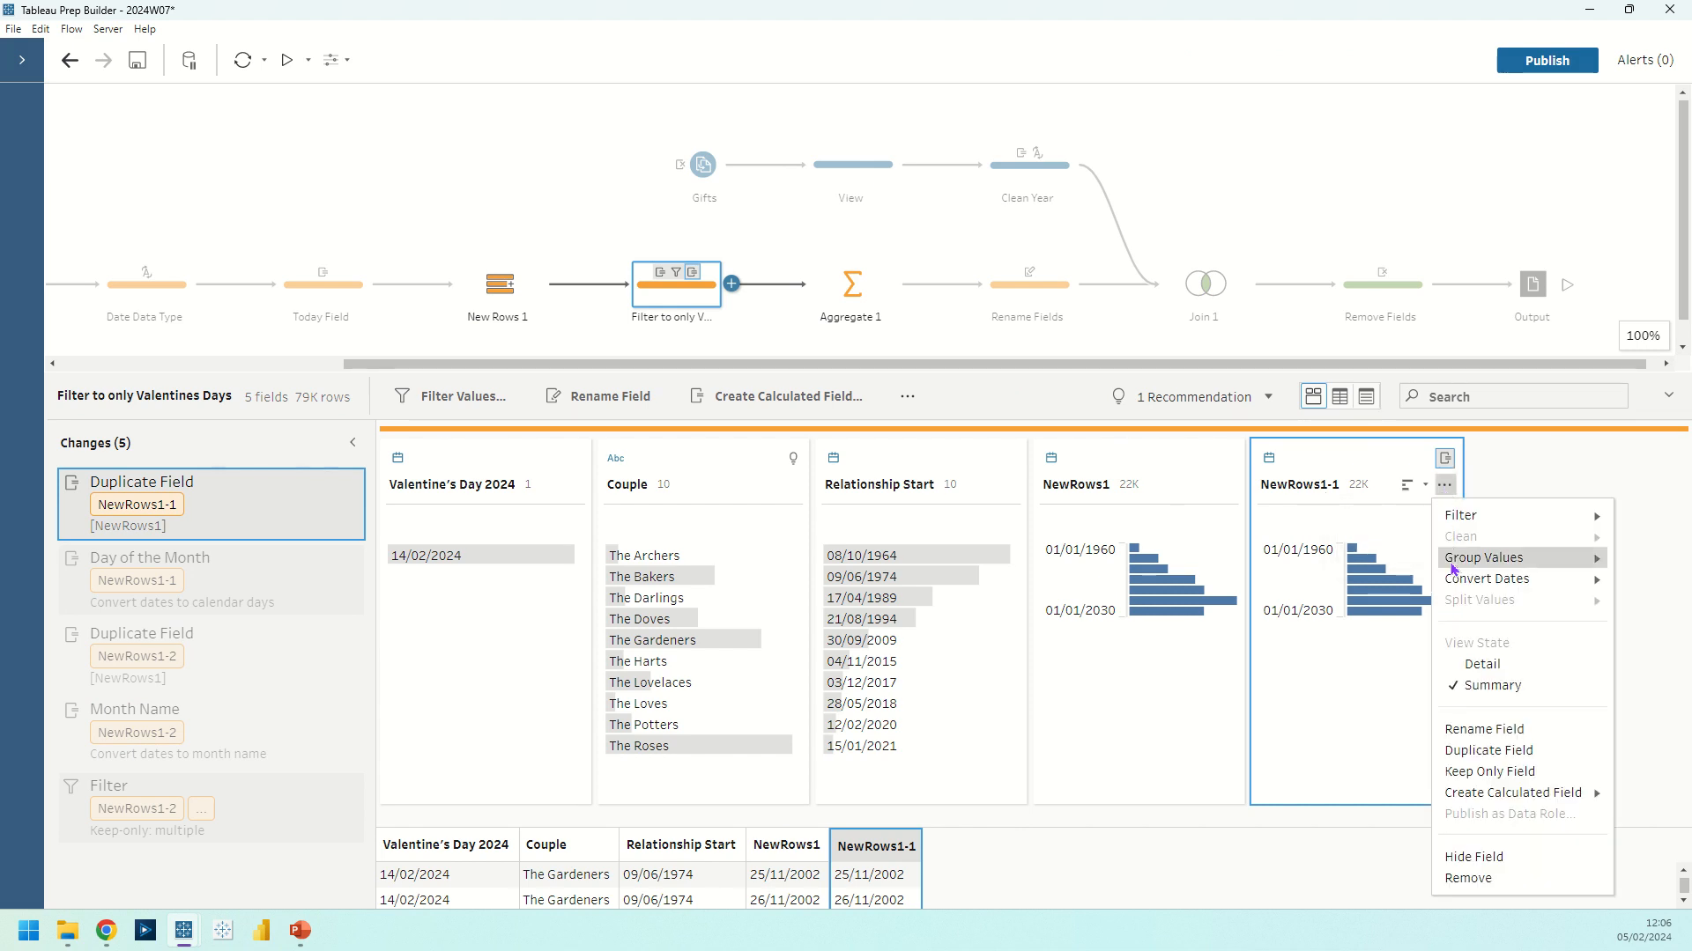
{"action": "mouse_move", "coordinate": [1454, 579]}
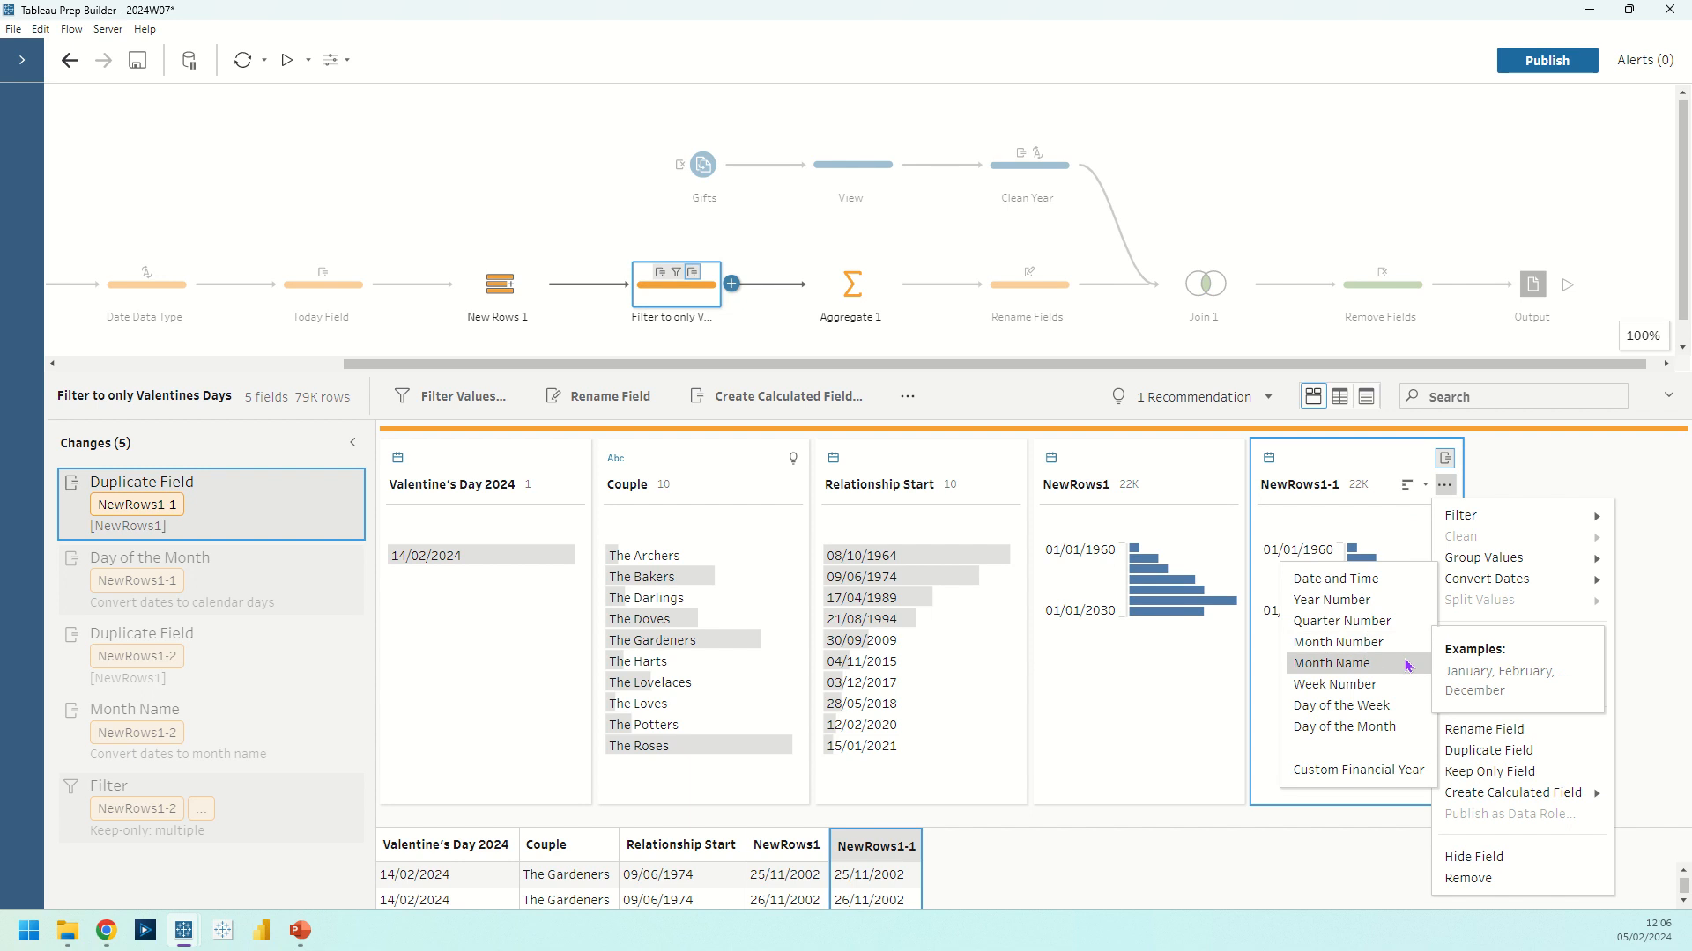
{"action": "left_click", "coordinate": [1604, 480]}
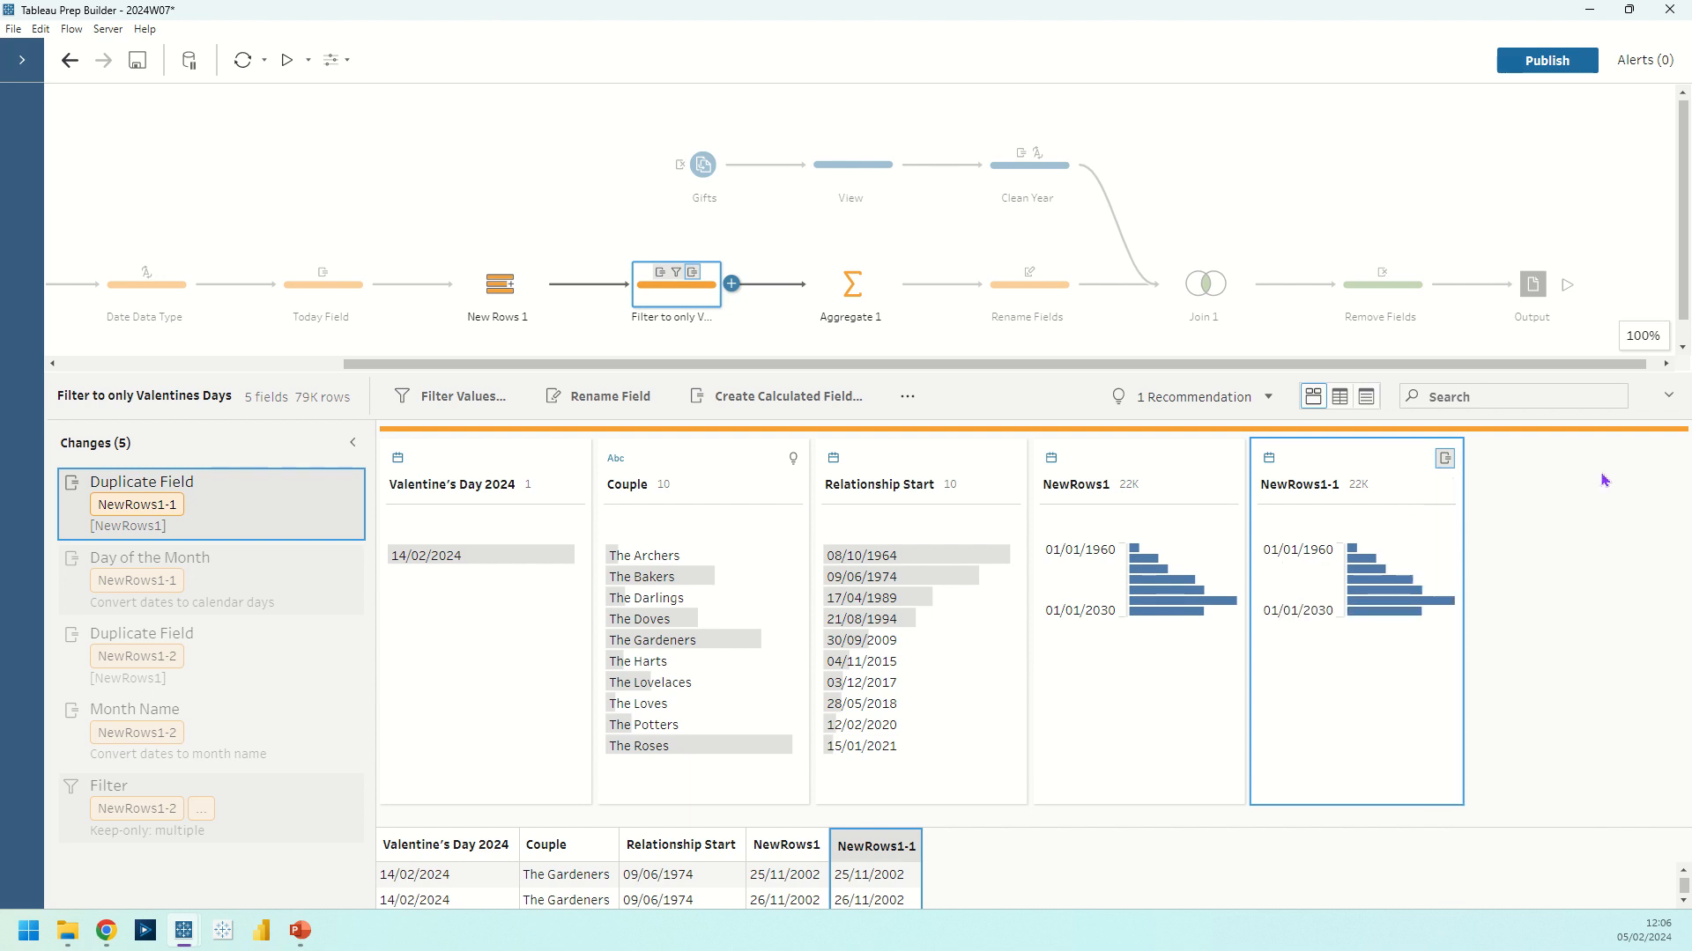
Try converting the NewRows1 dates to Month Name, and undo the conversion
{"action": "left_click", "coordinate": [1161, 478]}
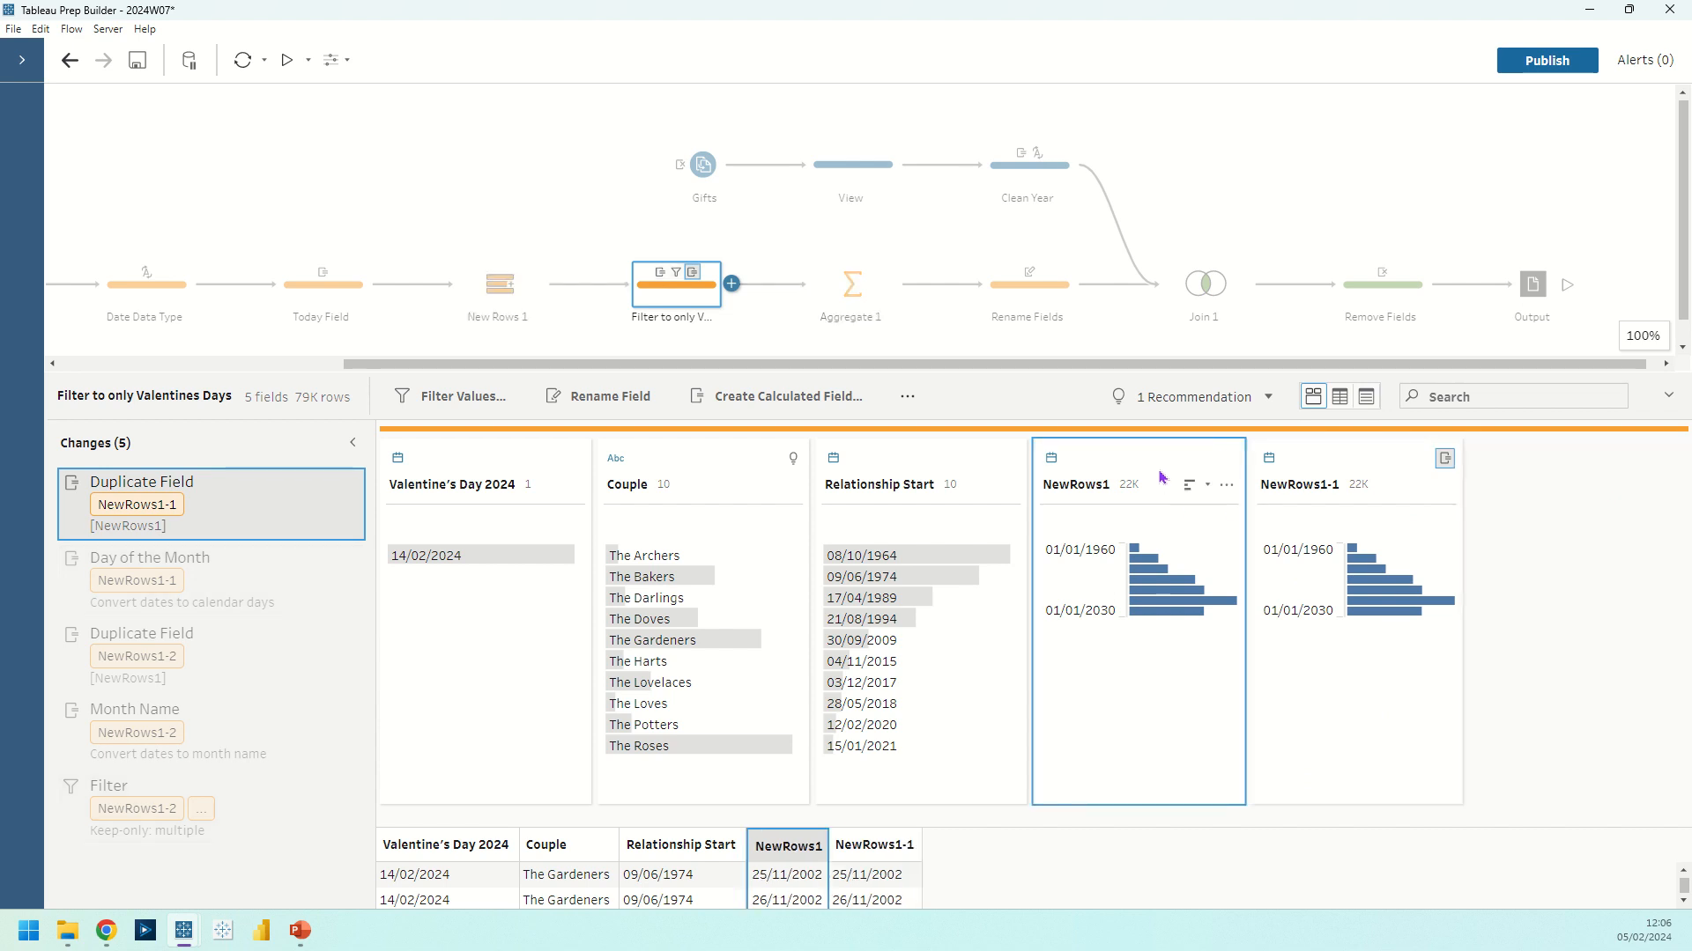
{"action": "left_click", "coordinate": [1226, 491]}
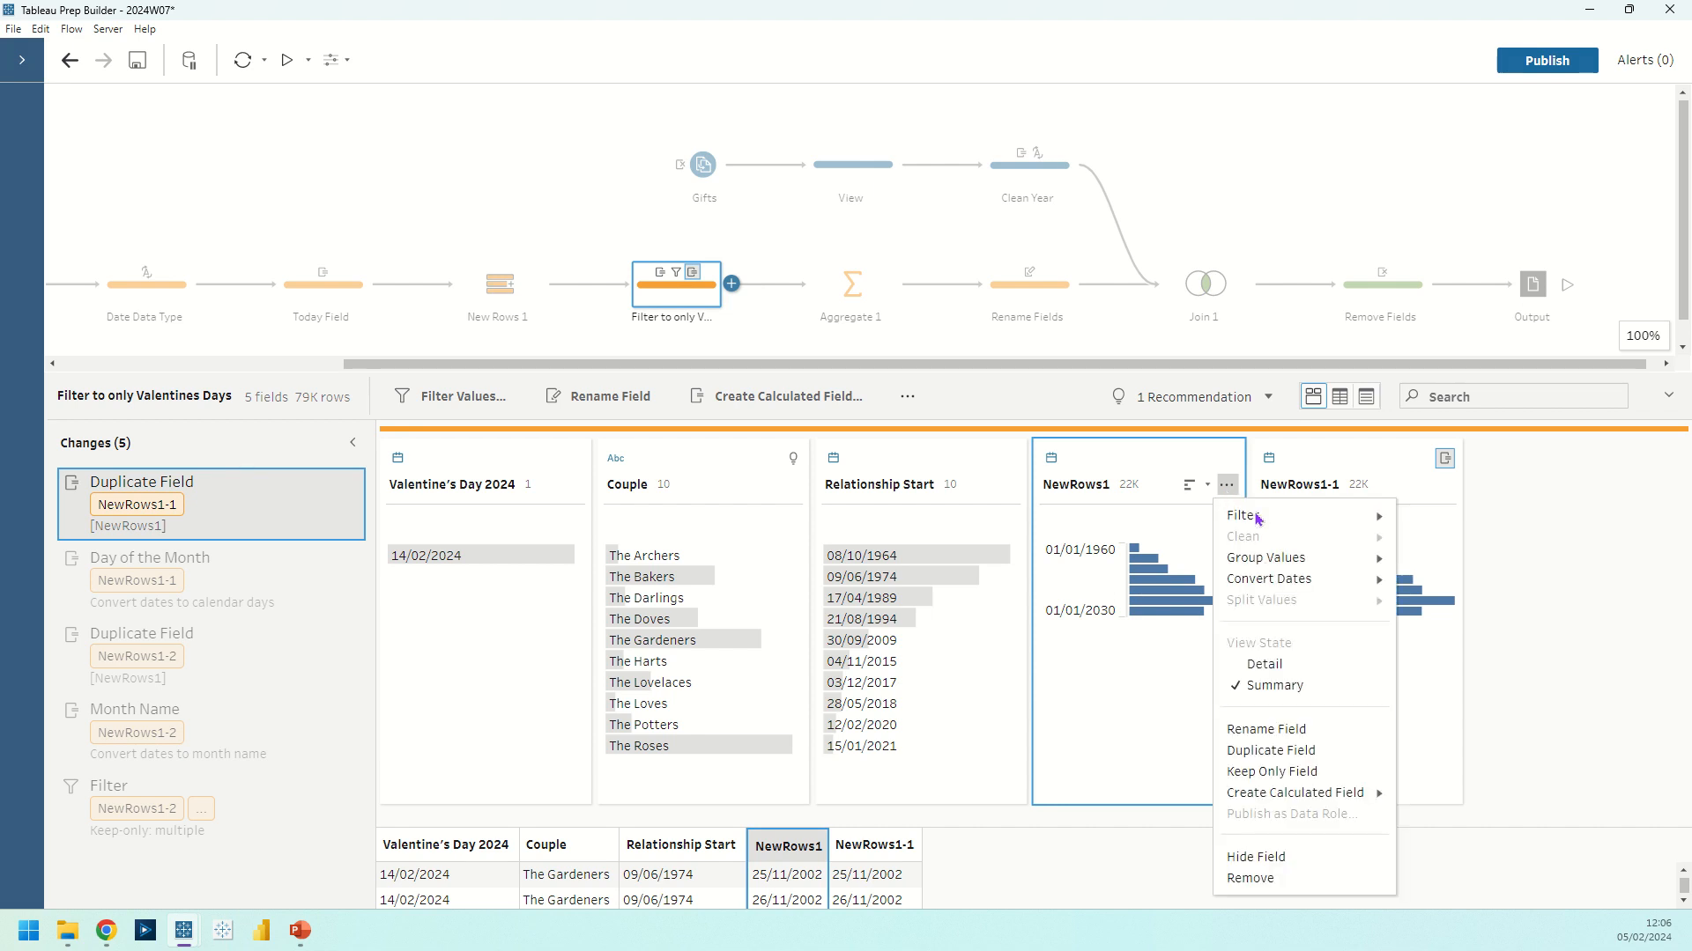
{"action": "mouse_move", "coordinate": [1285, 581]}
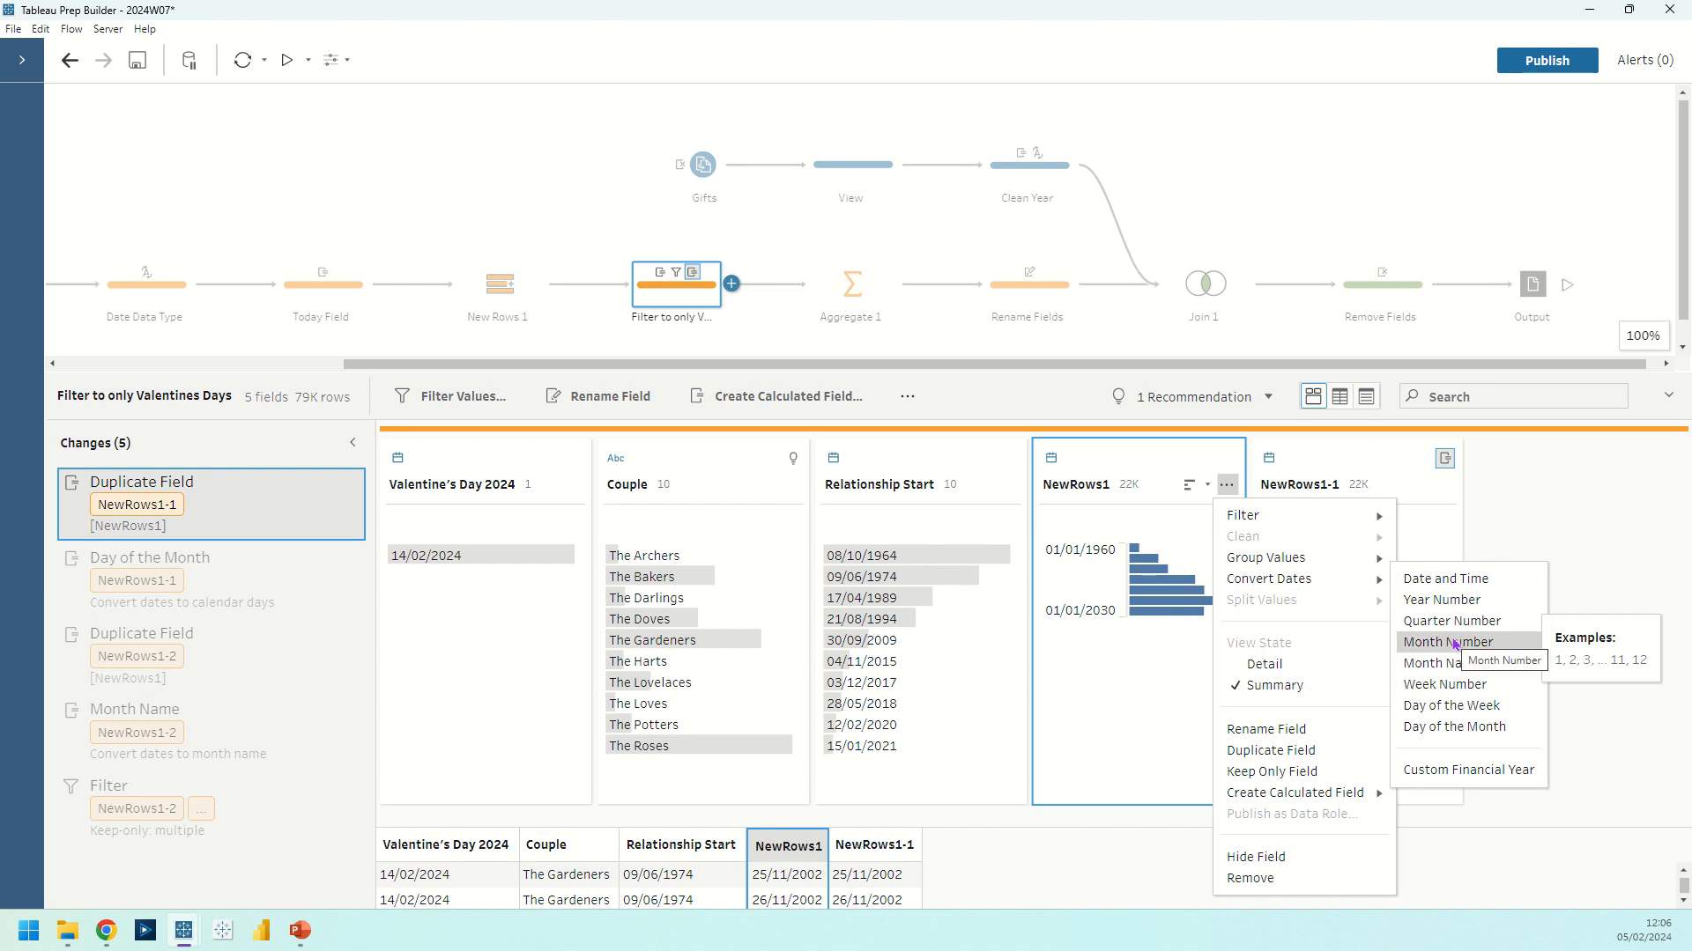
{"action": "left_click", "coordinate": [1487, 672]}
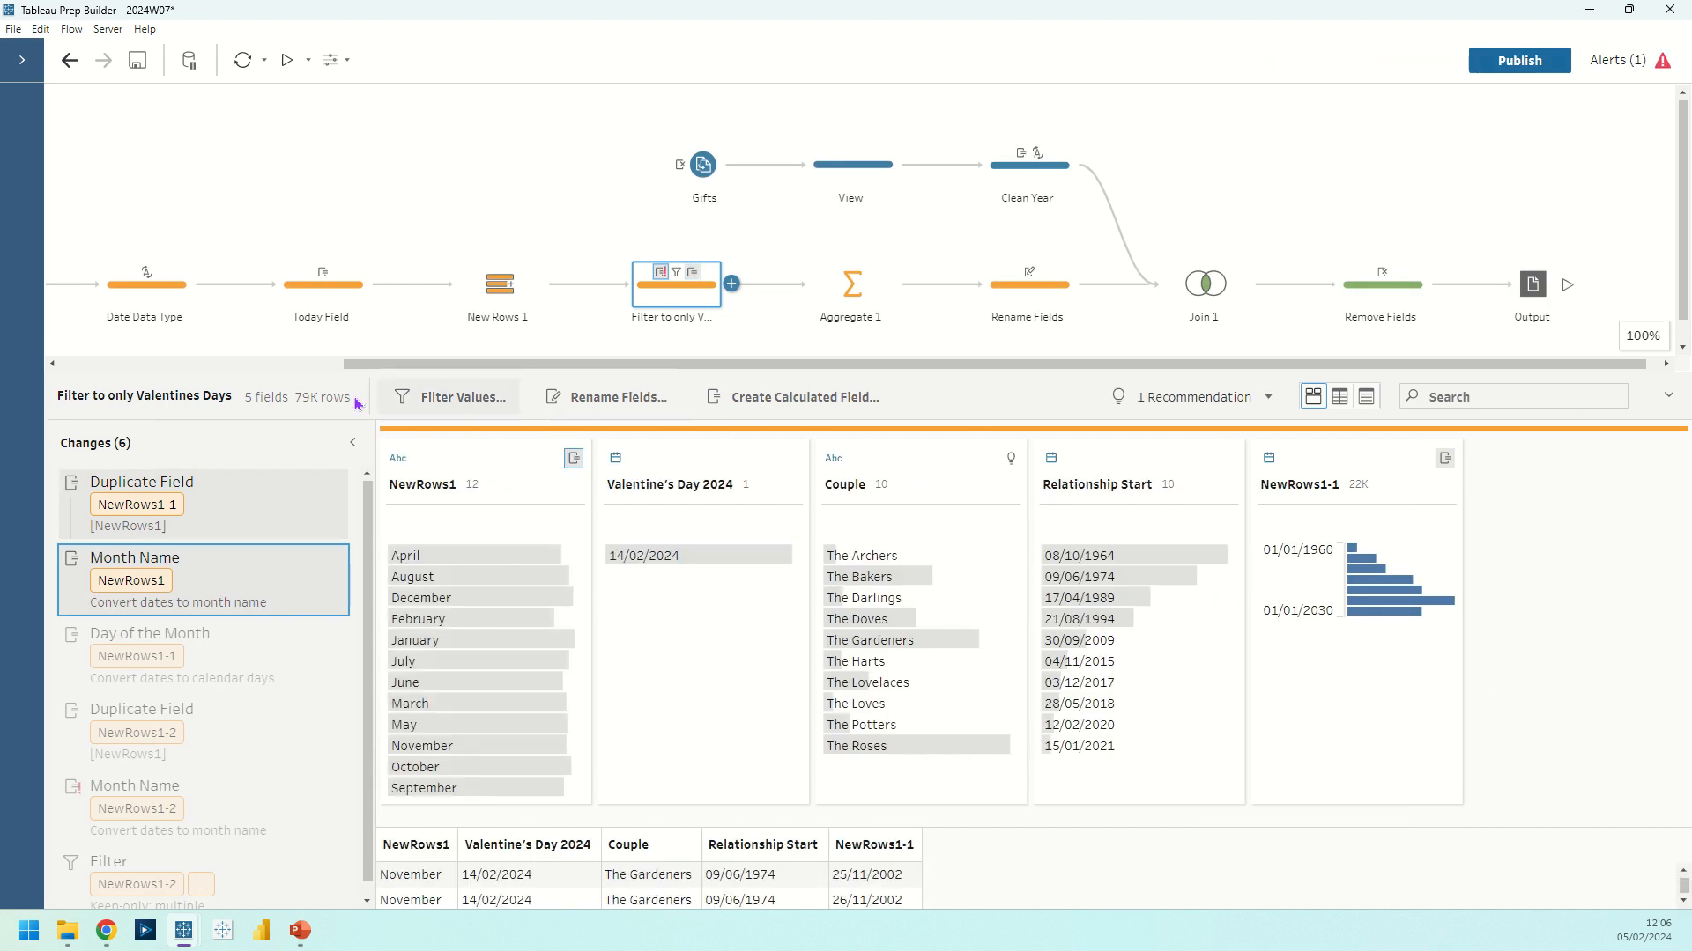
{"action": "left_click", "coordinate": [73, 72]}
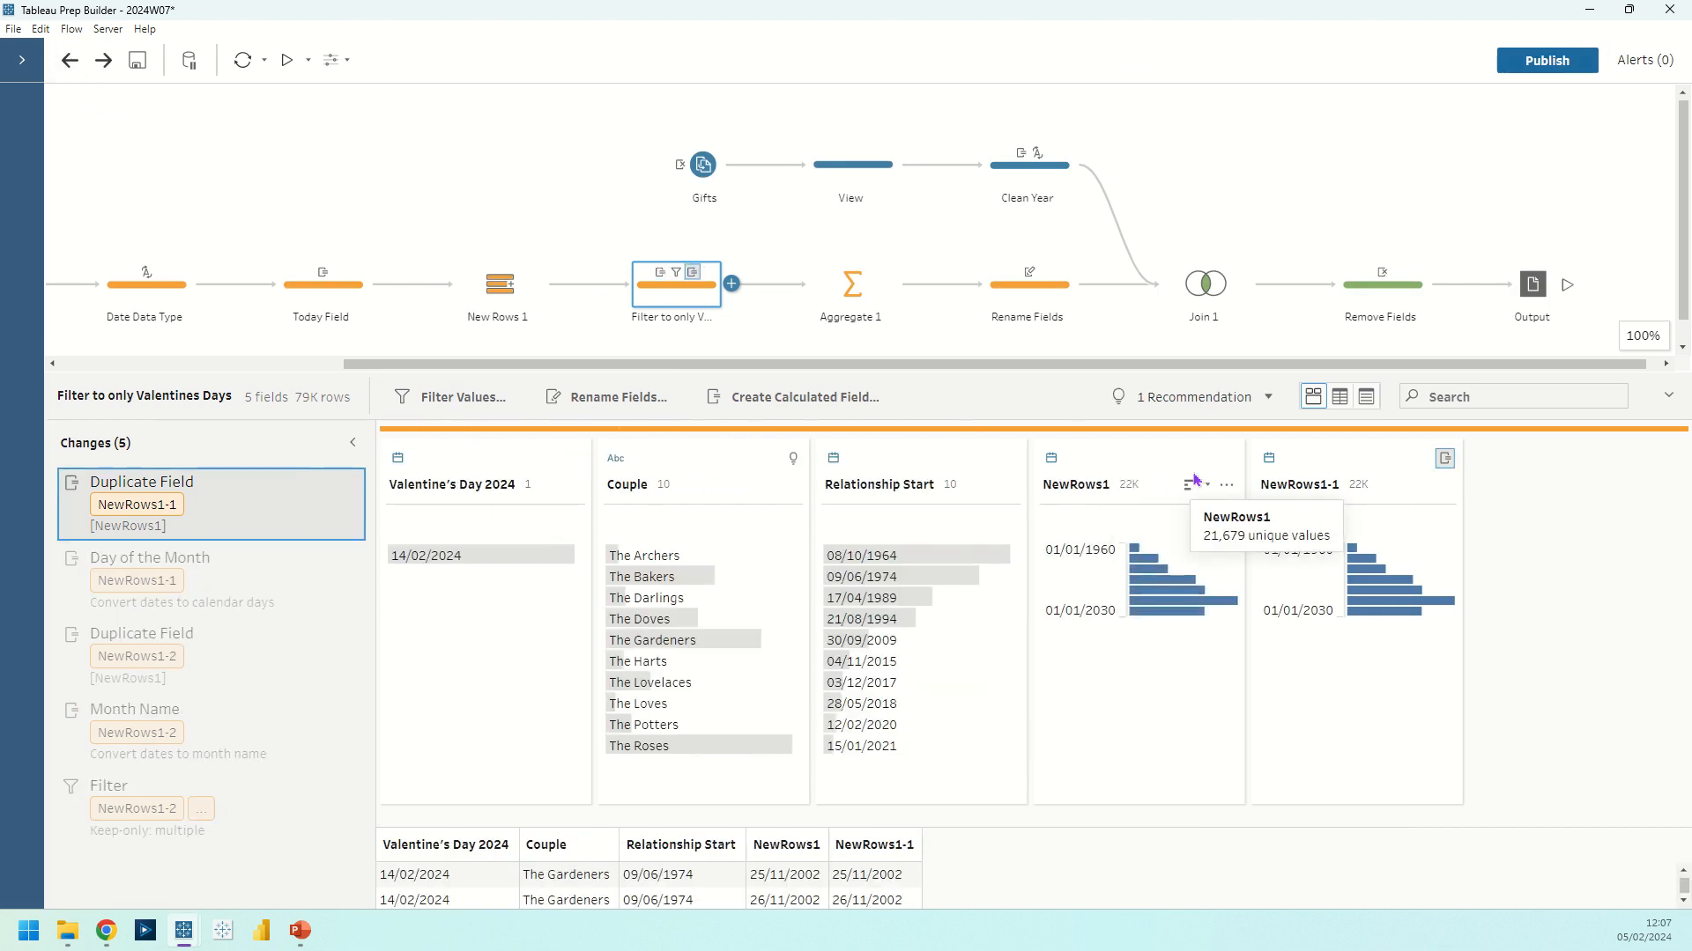
Try converting the NewRows1 dates to Day of the Month, and remove that conversion from the changes
{"action": "left_click", "coordinate": [1227, 485]}
{"action": "mouse_move", "coordinate": [1268, 580]}
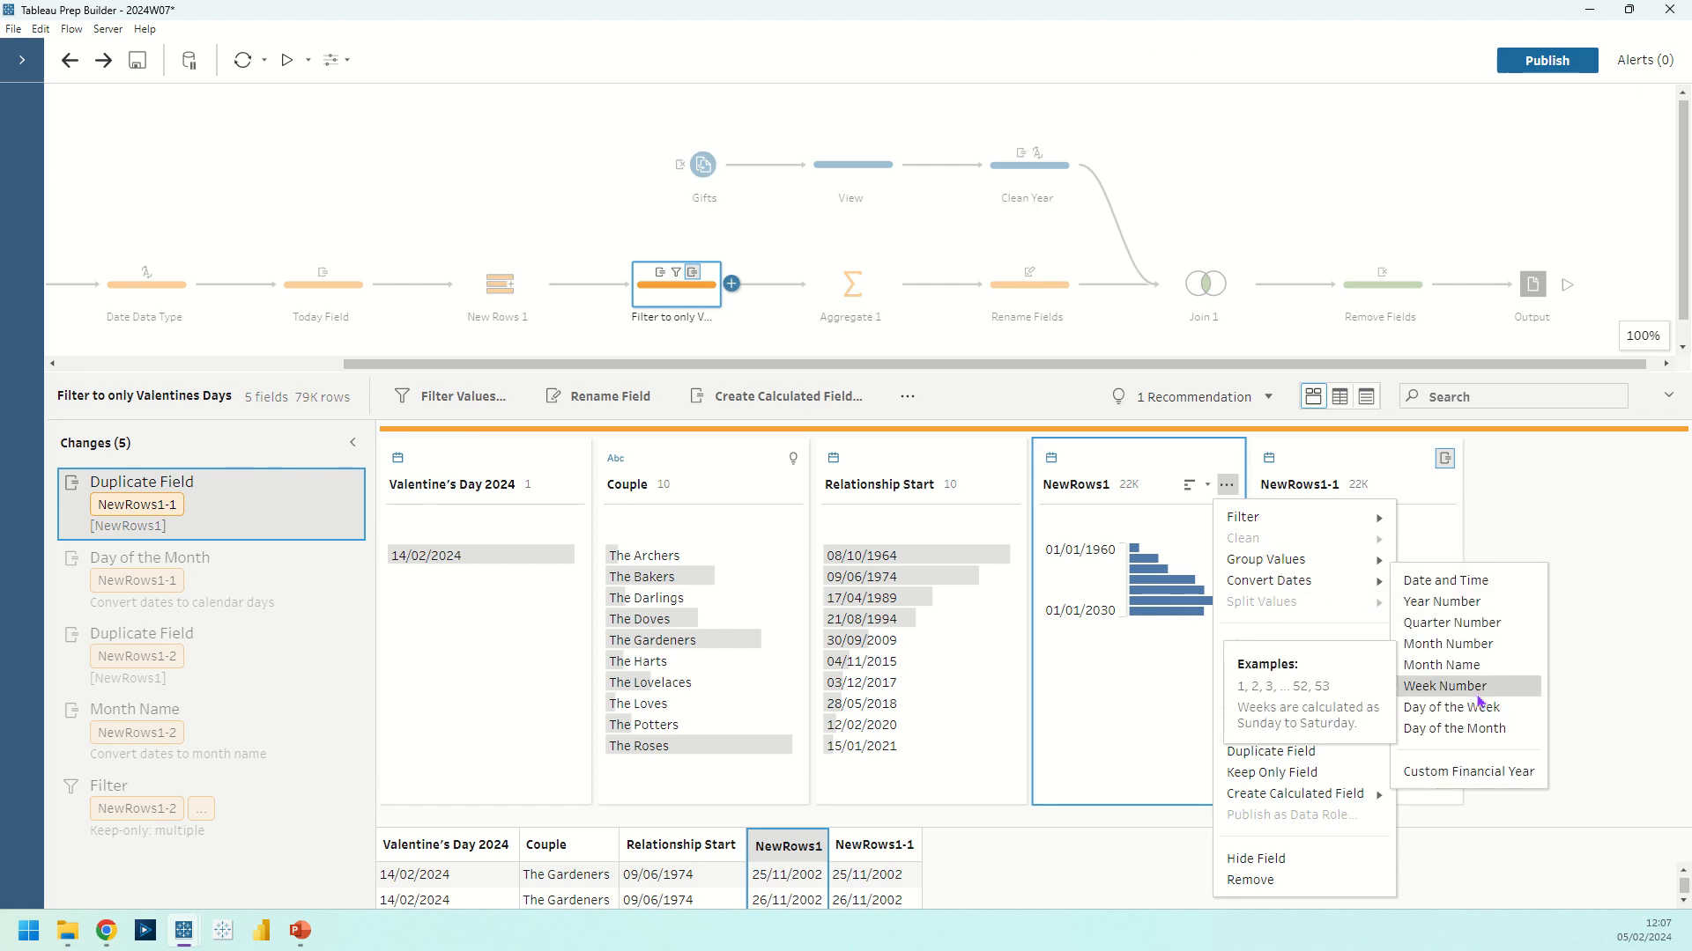
{"action": "left_click", "coordinate": [1458, 729]}
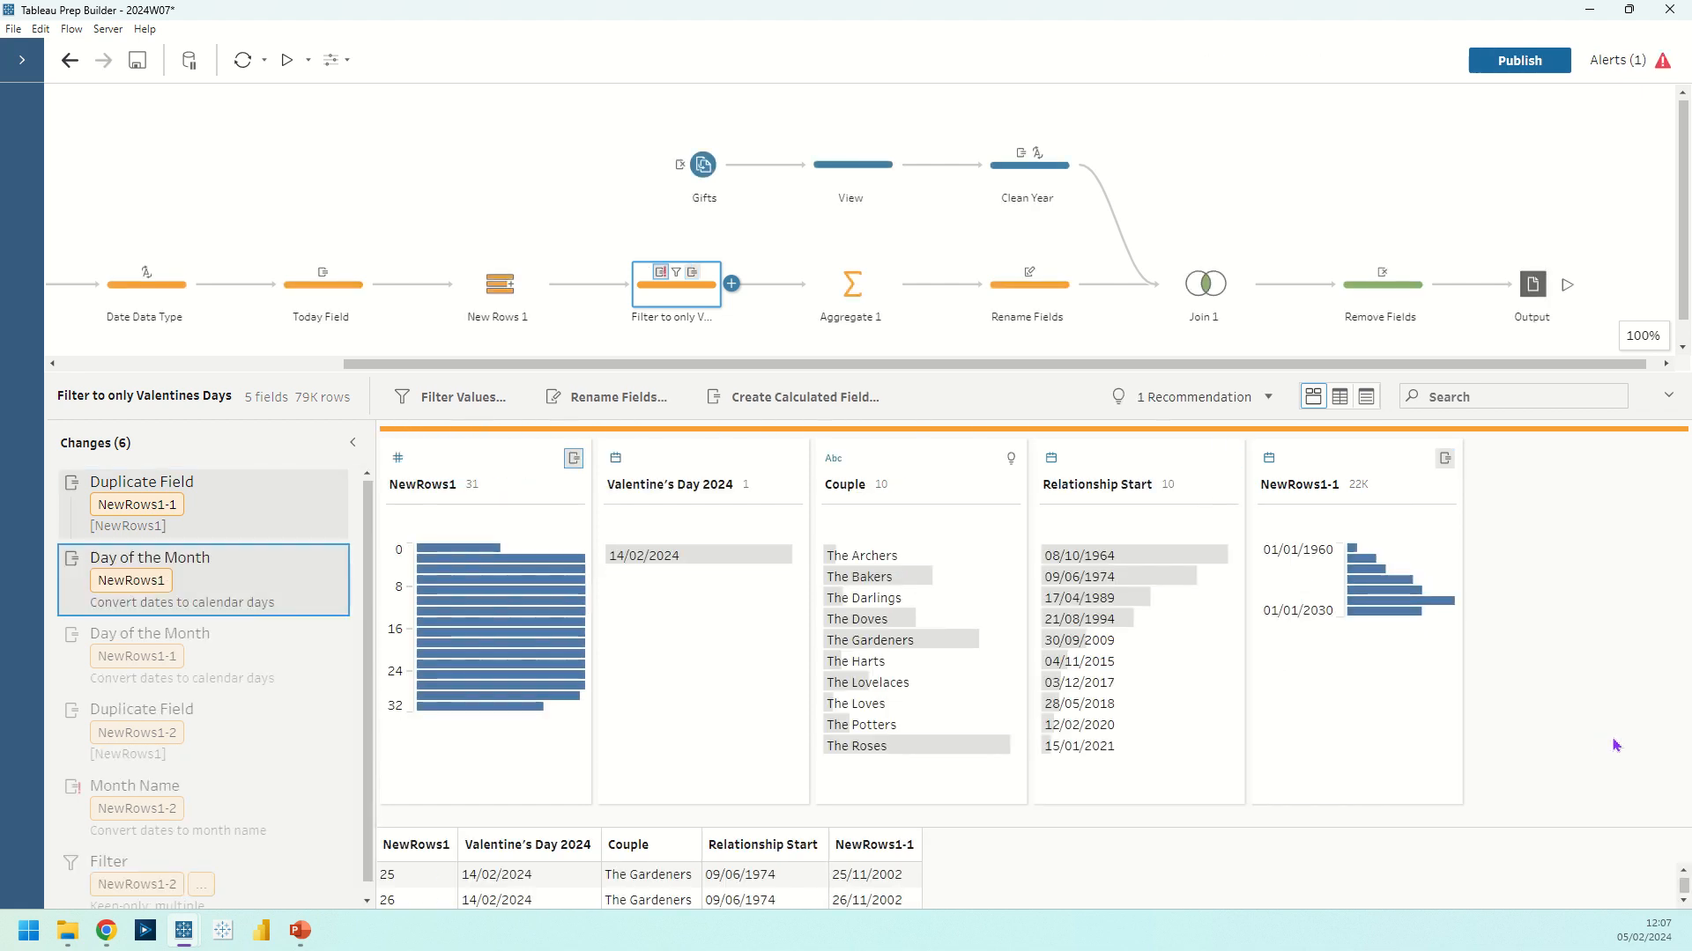
{"action": "left_click", "coordinate": [335, 558]}
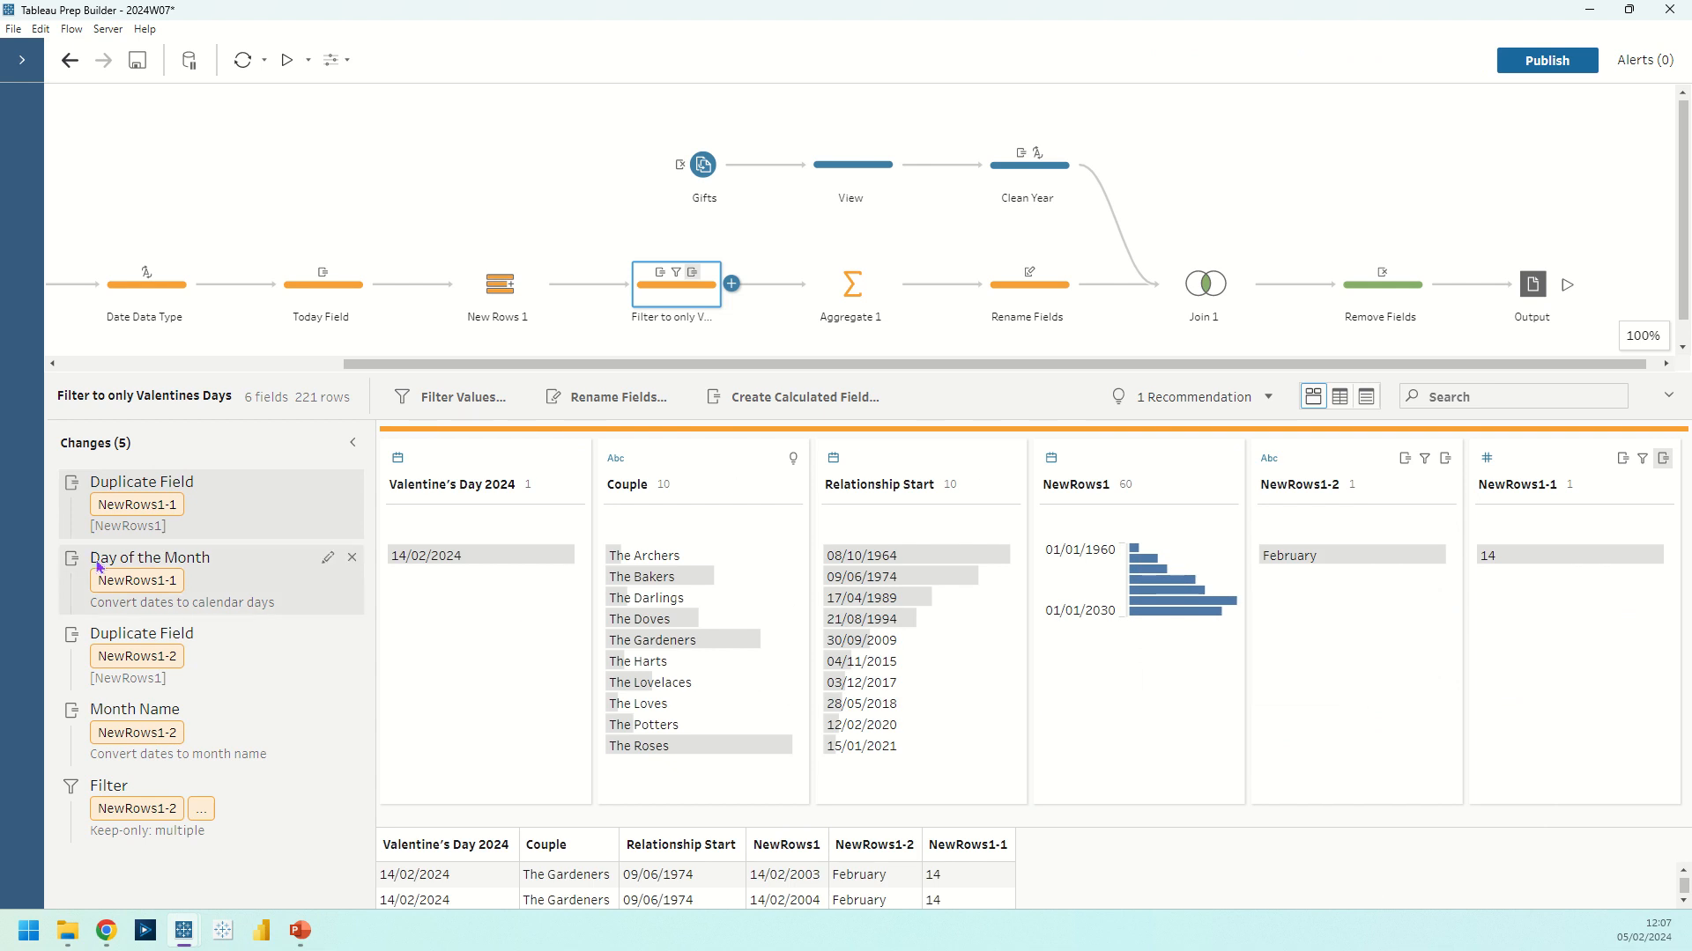
Review the Duplicate Field, Day of the Month and Month Name changes that produce NewRows1-1 and NewRows1-2 in their sequence
{"action": "left_click", "coordinate": [168, 511]}
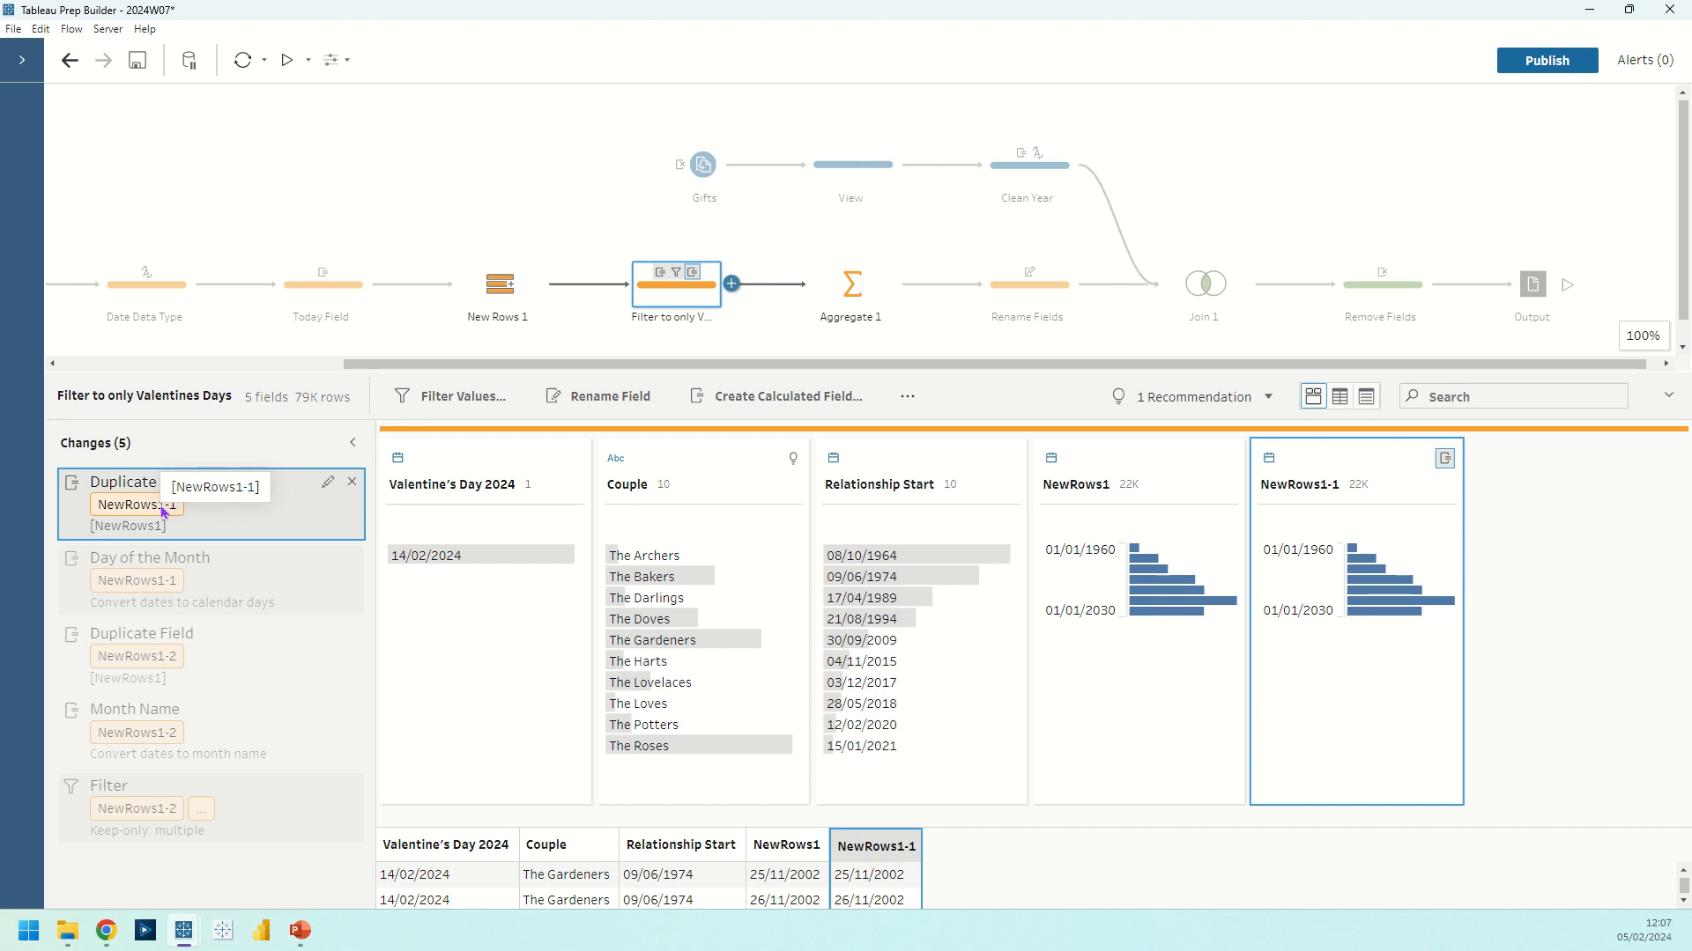
{"action": "left_click", "coordinate": [215, 581]}
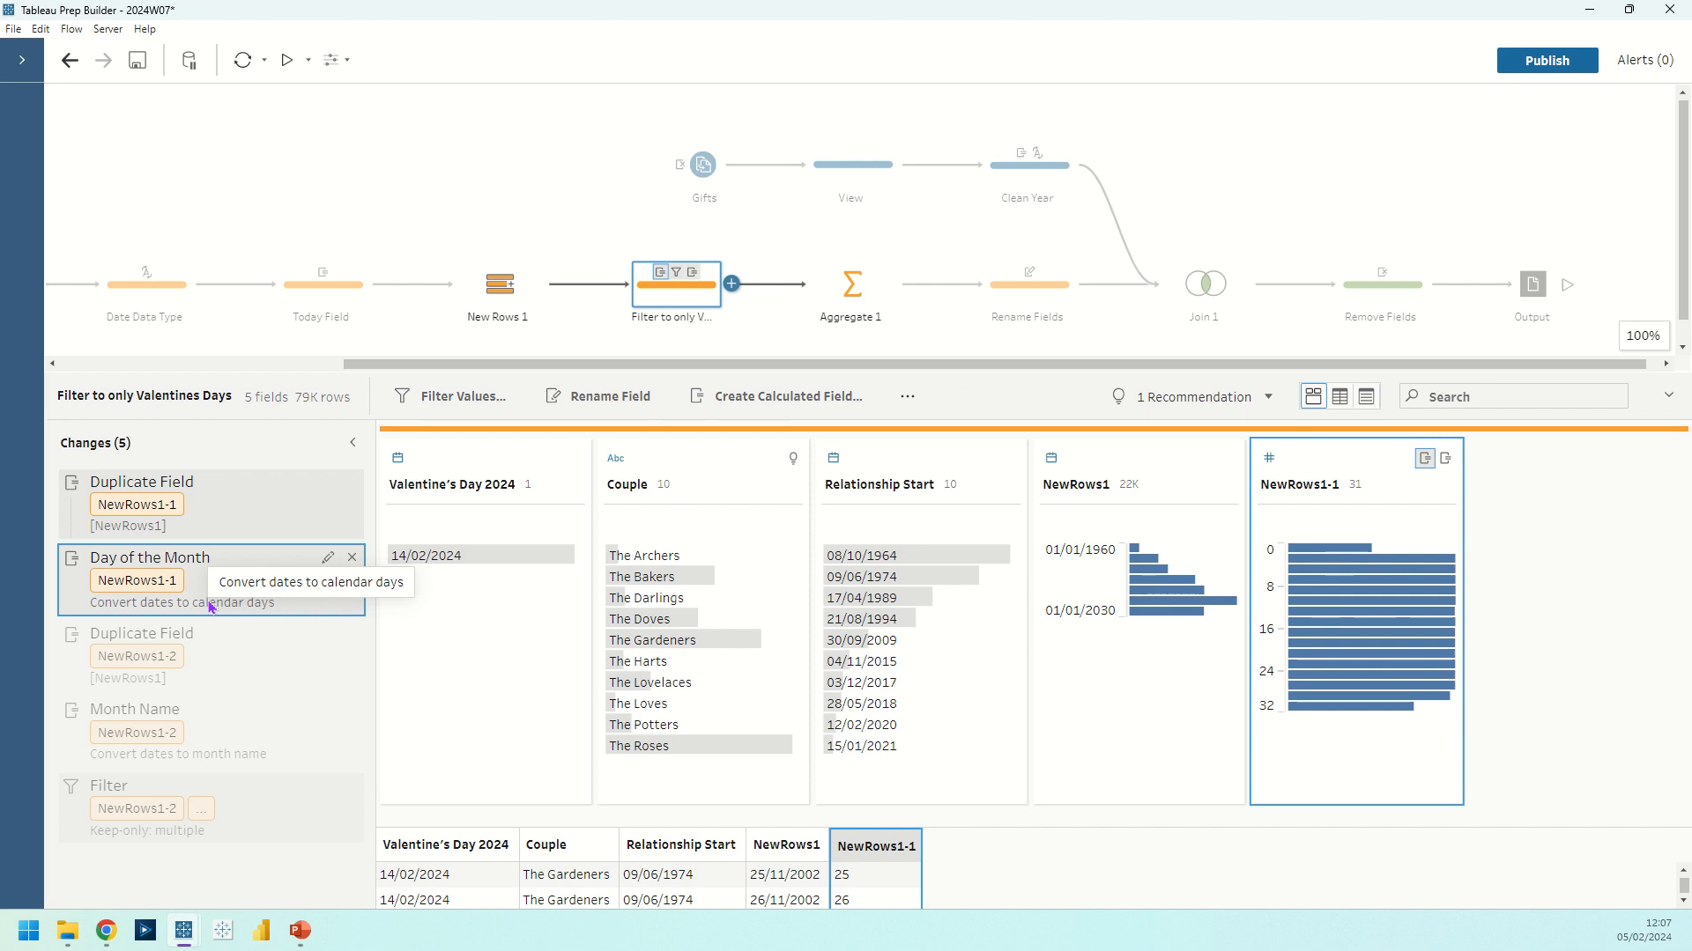
{"action": "left_click", "coordinate": [226, 657]}
{"action": "left_click", "coordinate": [231, 710]}
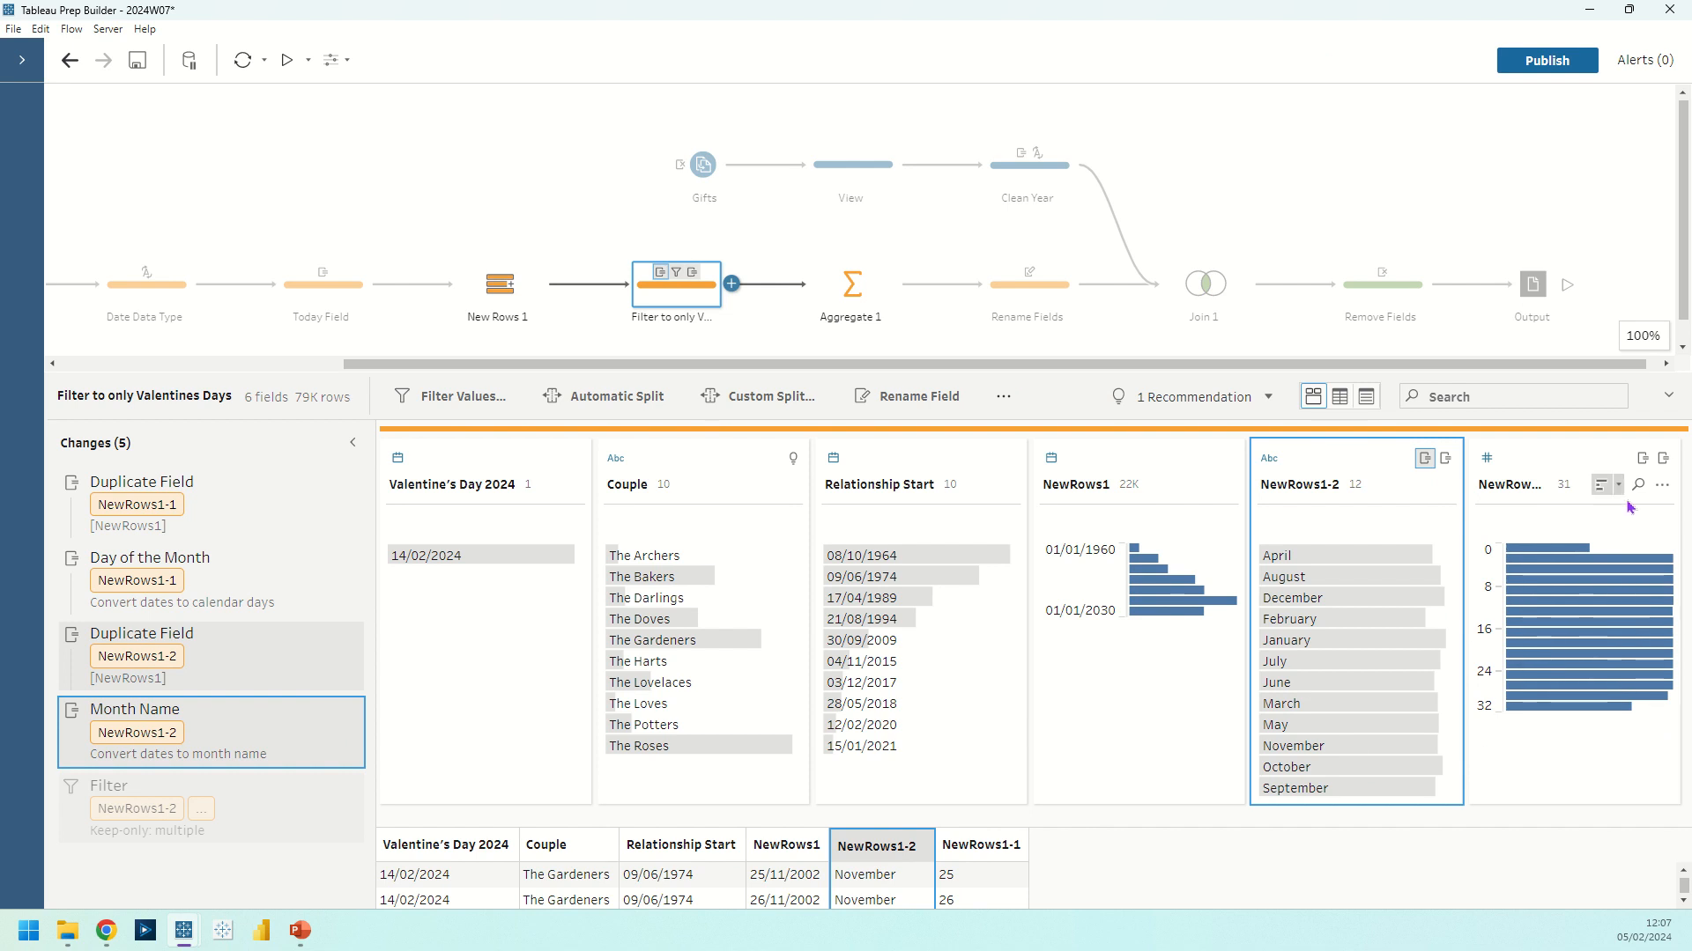
Show the NewRows1-1 values in detail and highlight day 14 together with February in NewRows1-2
{"action": "left_click", "coordinate": [1661, 485]}
{"action": "left_click", "coordinate": [1583, 643]}
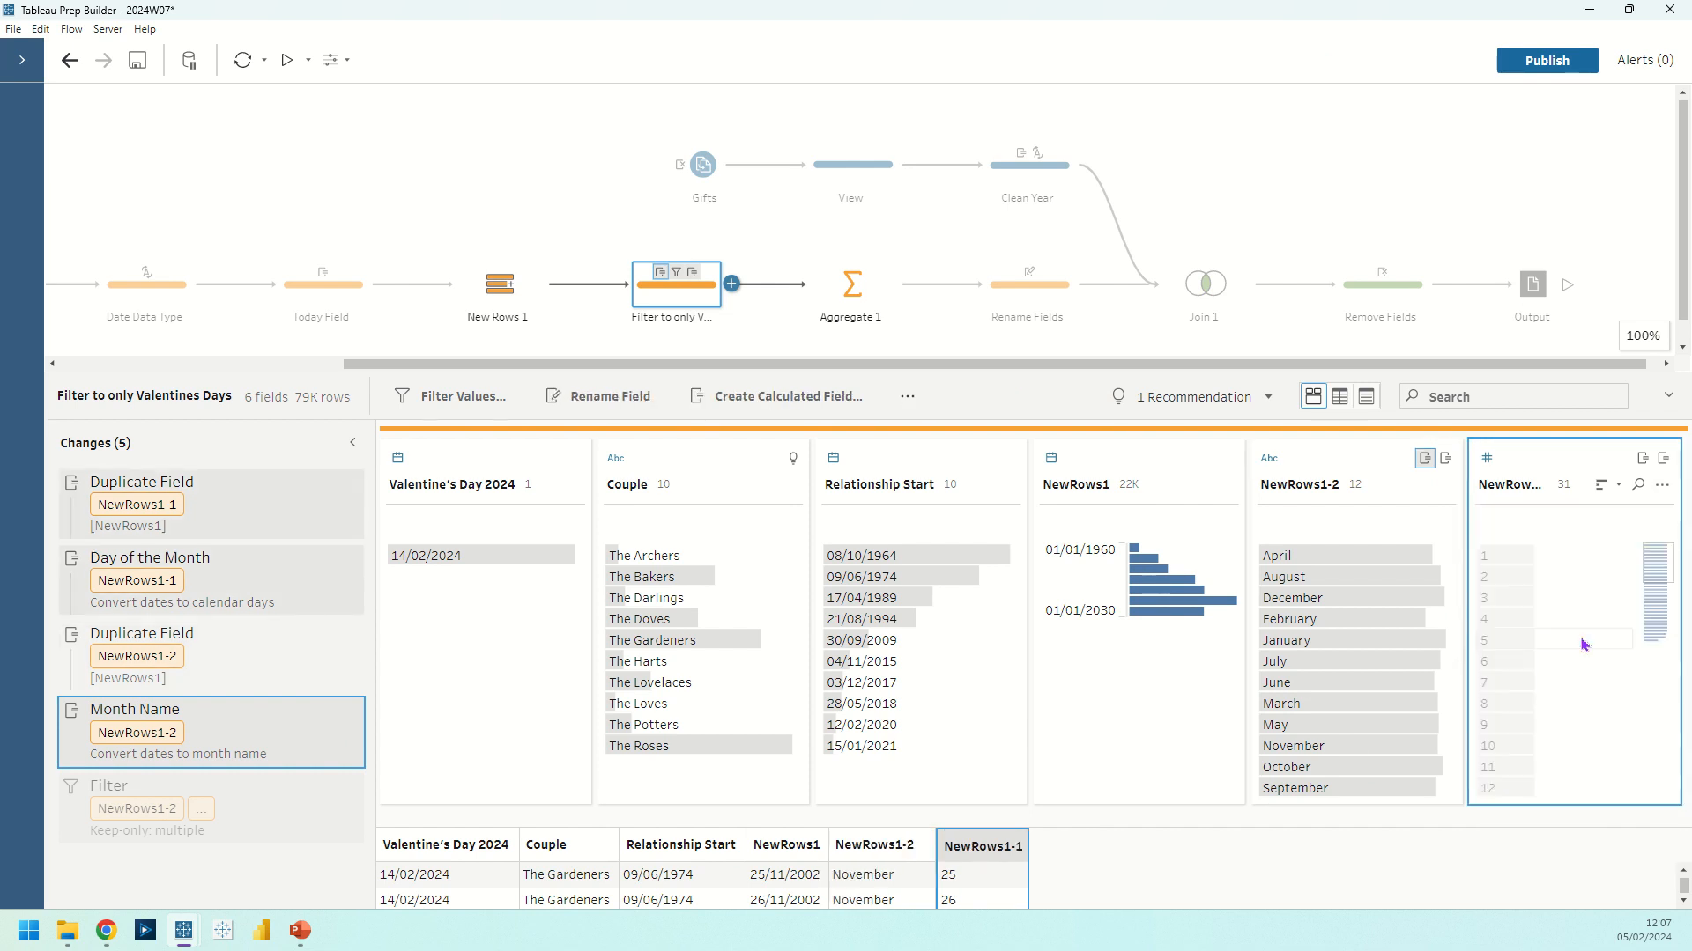
{"action": "scroll", "coordinate": [1507, 705], "scroll_direction": "down", "scroll_amount": 3}
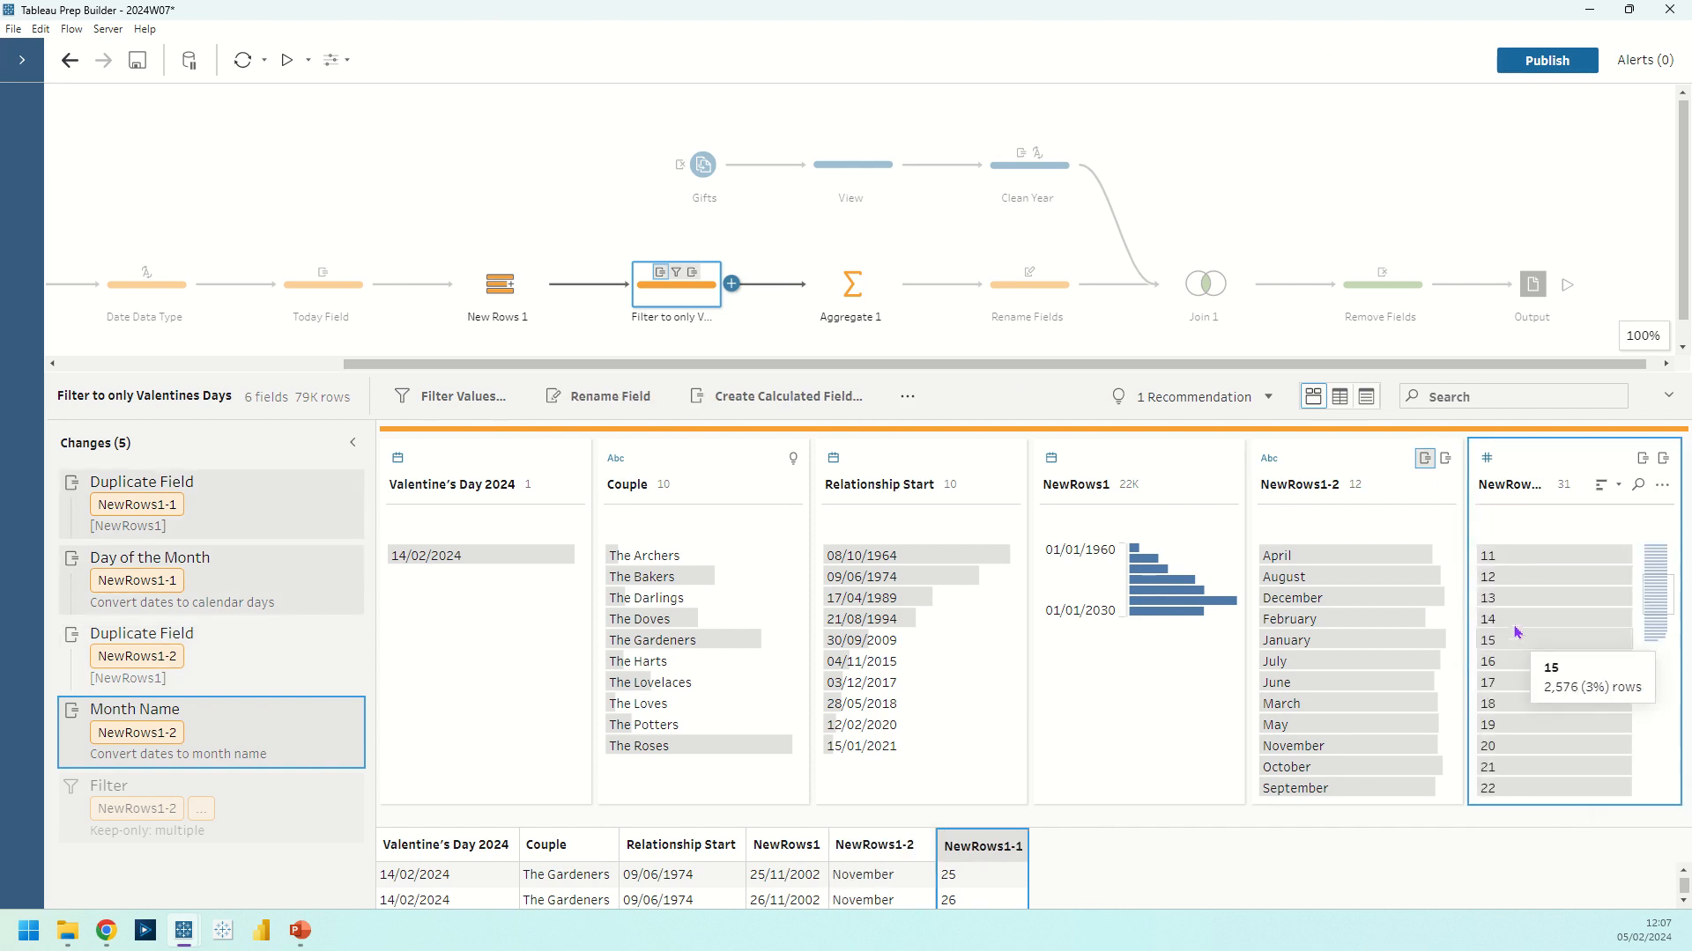
{"action": "left_click", "coordinate": [1513, 621]}
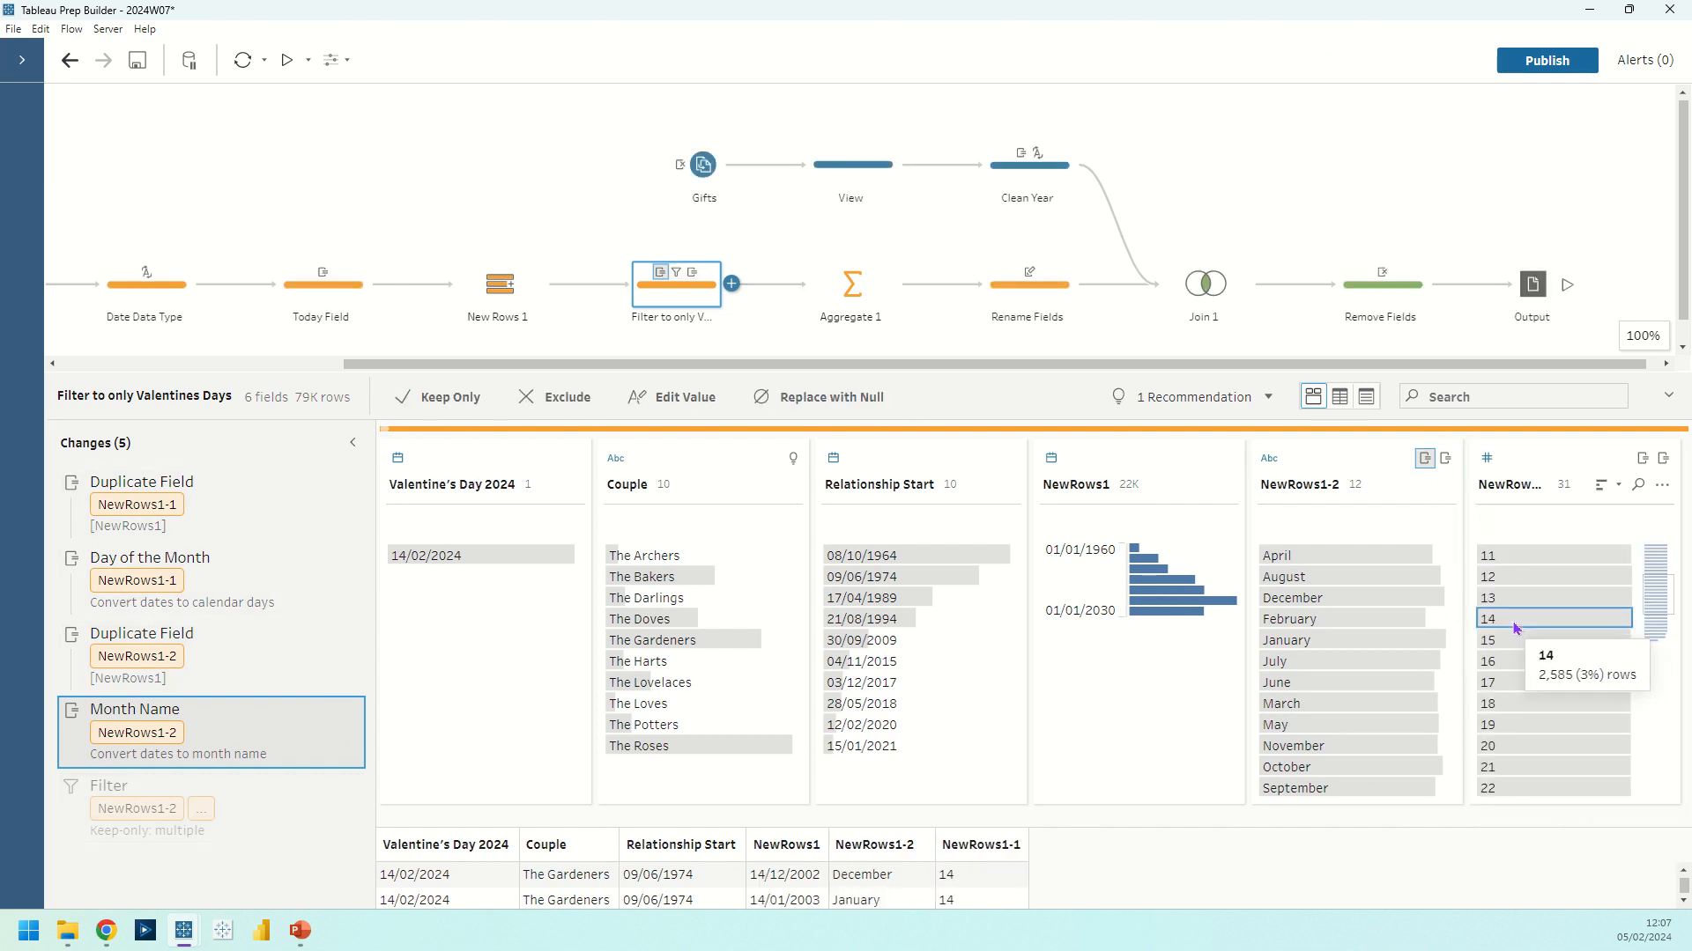
{"action": "left_click", "coordinate": [1314, 624], "text": "ctrl"}
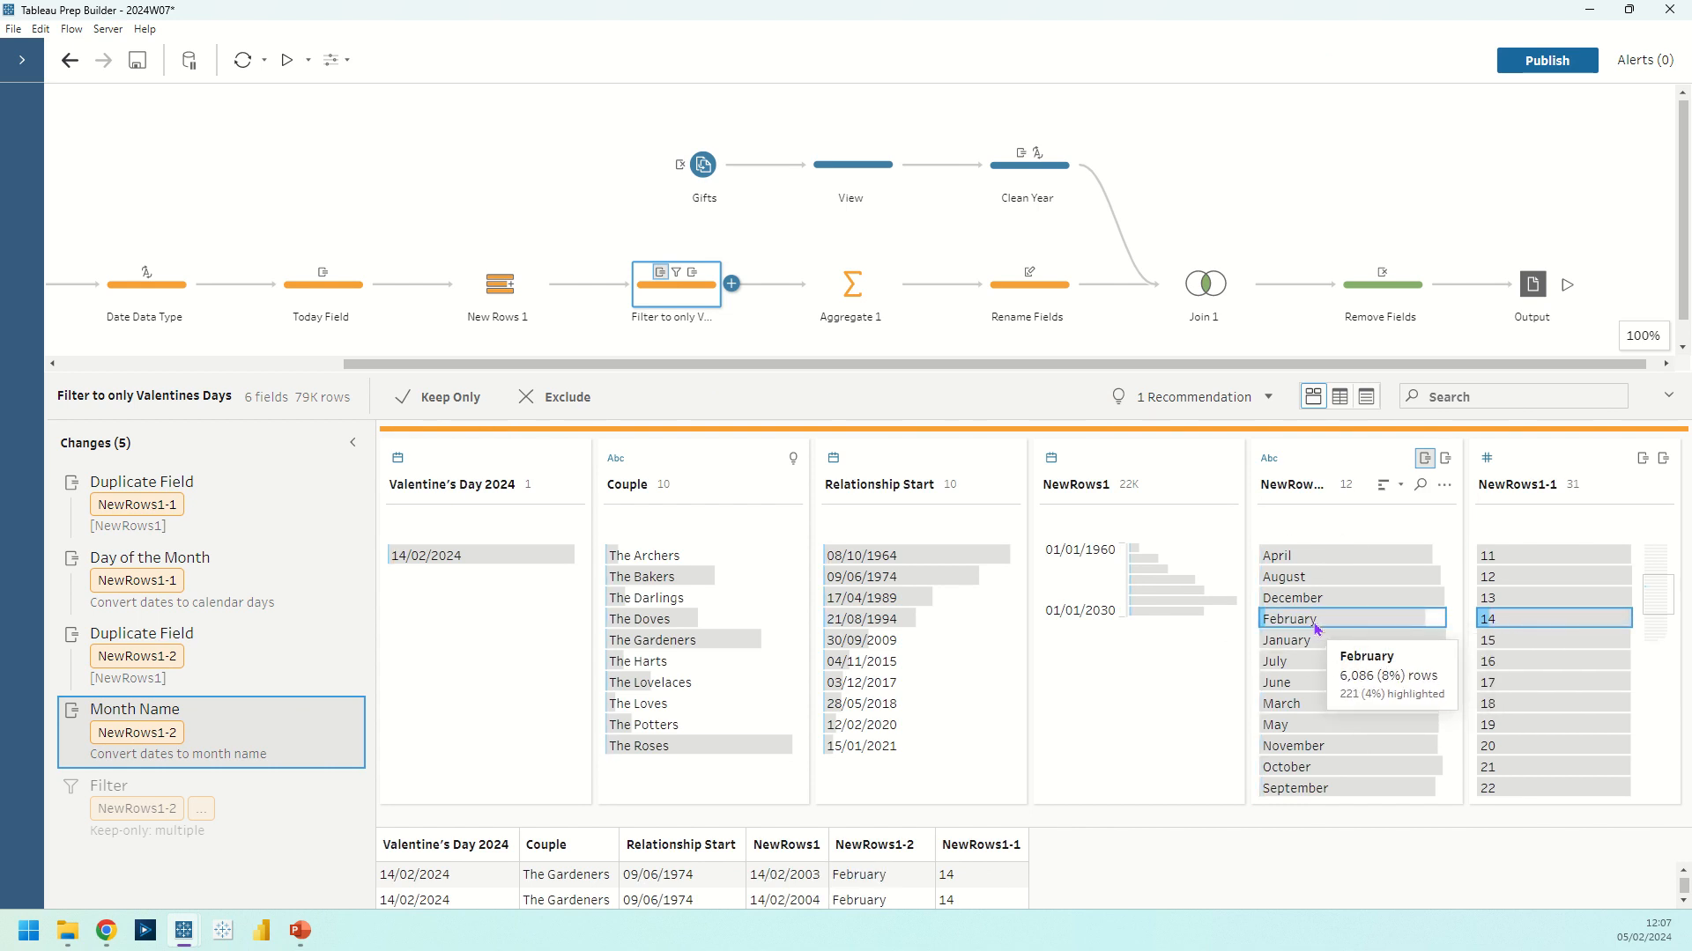
View the data at the keep-only Filter change and highlight the rows of the last couple listed
{"action": "left_click", "coordinate": [399, 411]}
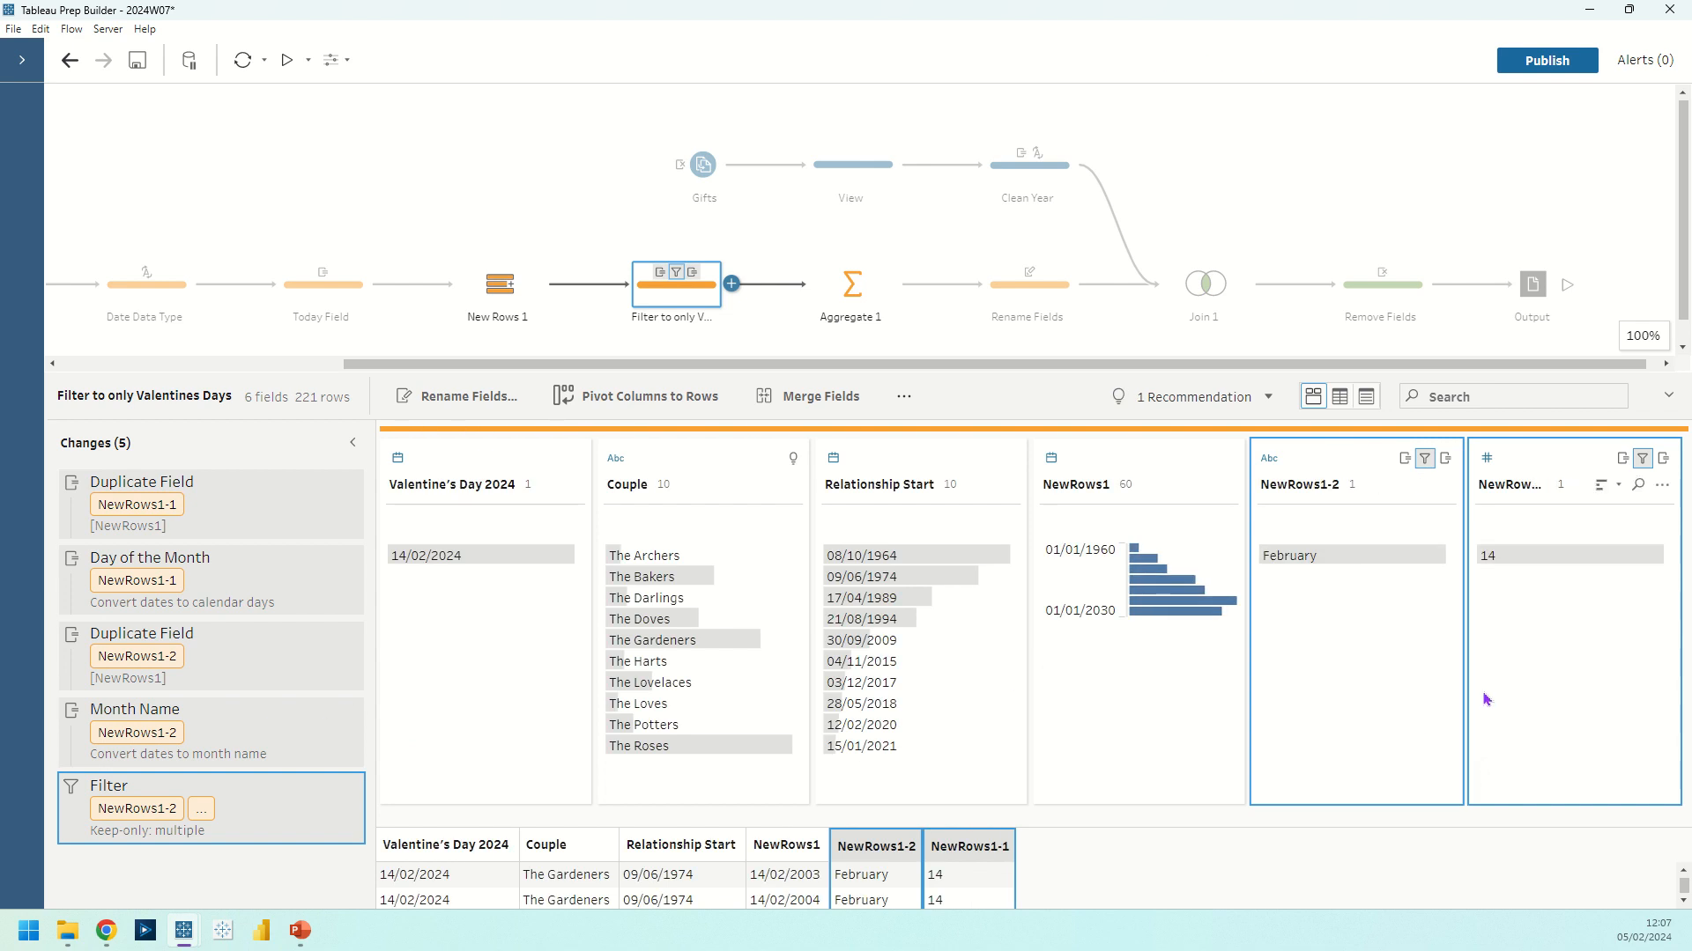
{"action": "left_click", "coordinate": [732, 748]}
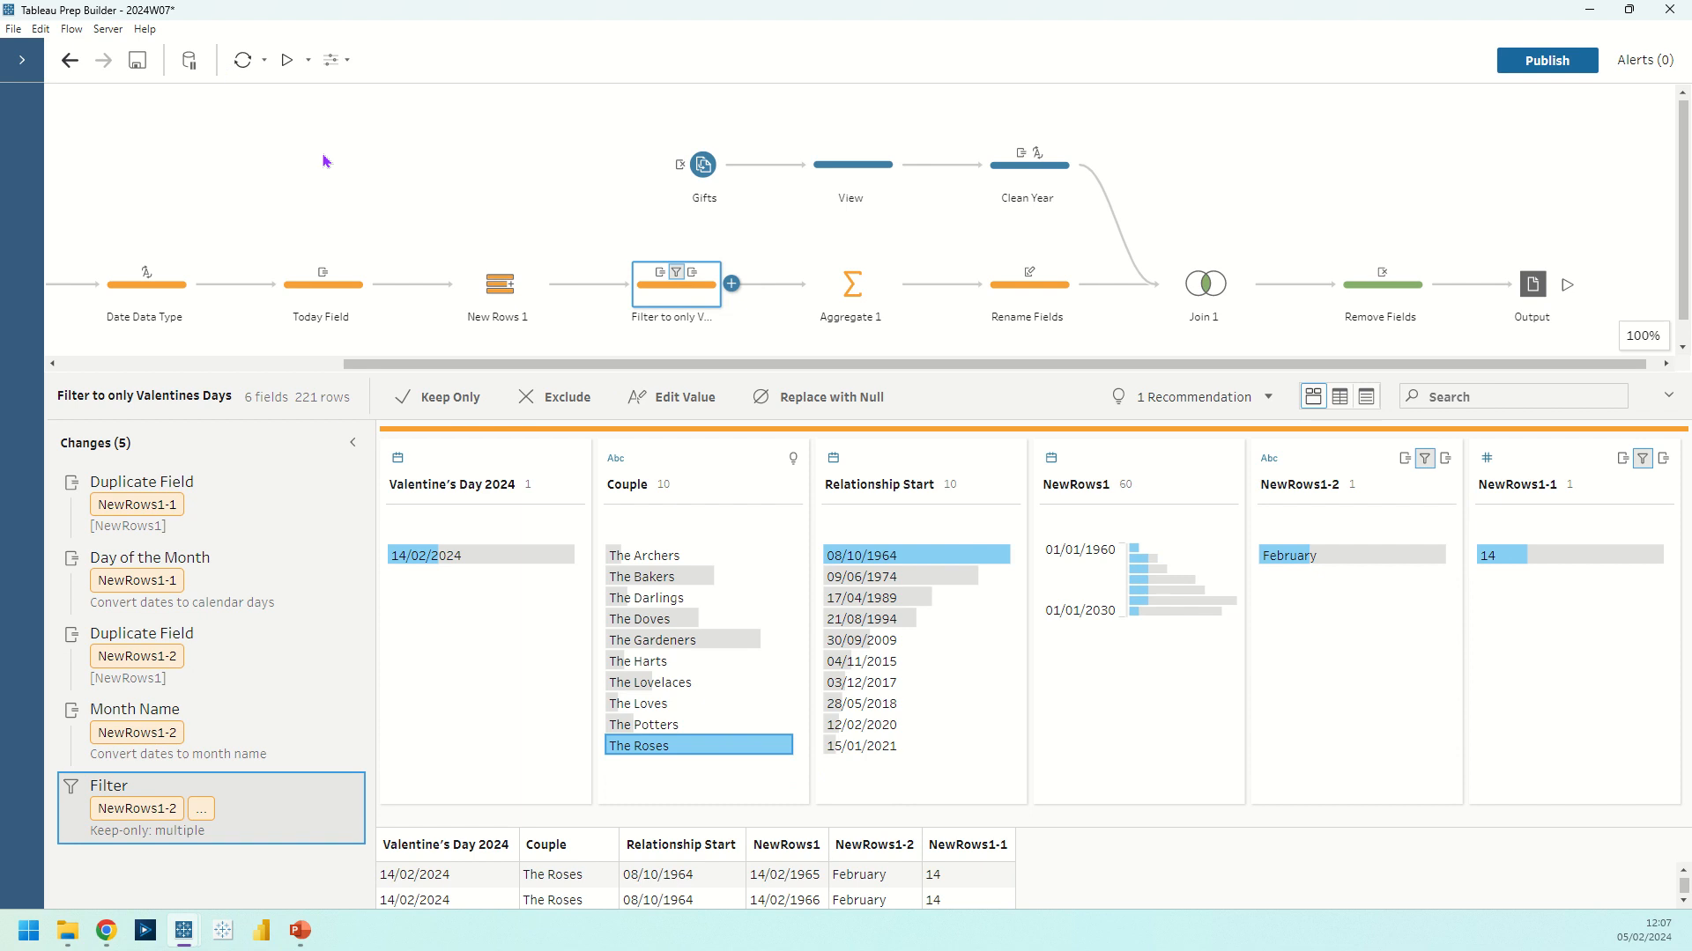
Inspect the Aggregate 1 and Rename Fields steps, comparing the renamed count field with the Year values in the gifts View step
{"action": "left_click", "coordinate": [828, 289]}
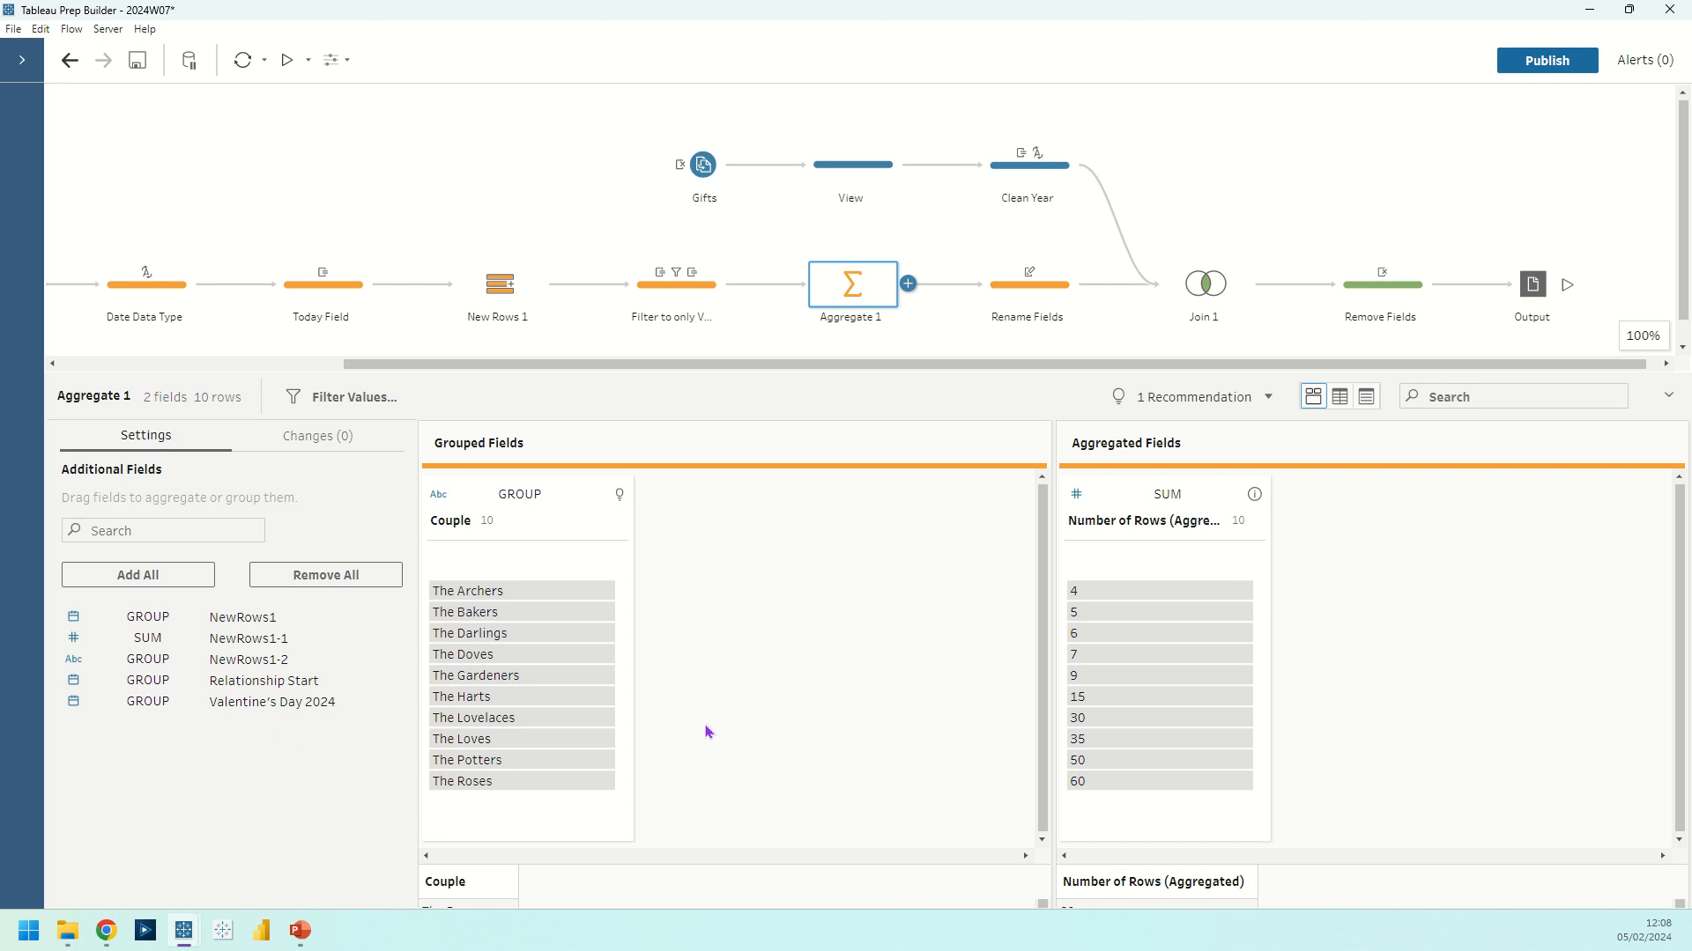
{"action": "left_click", "coordinate": [991, 305]}
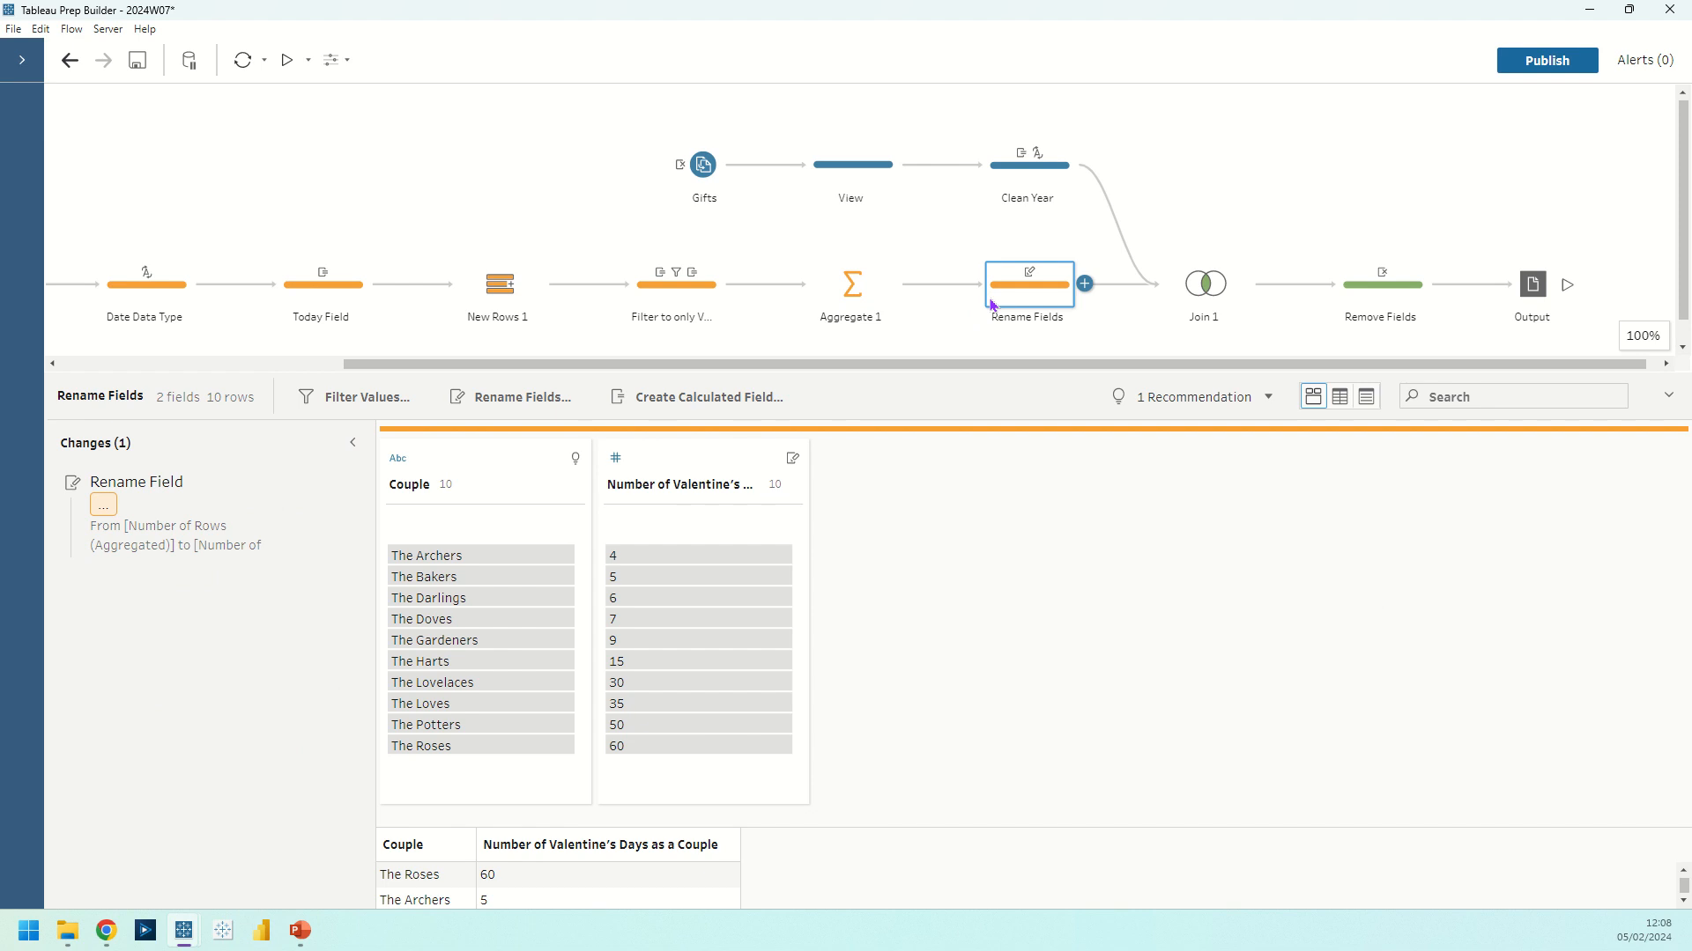
{"action": "left_click", "coordinate": [828, 168]}
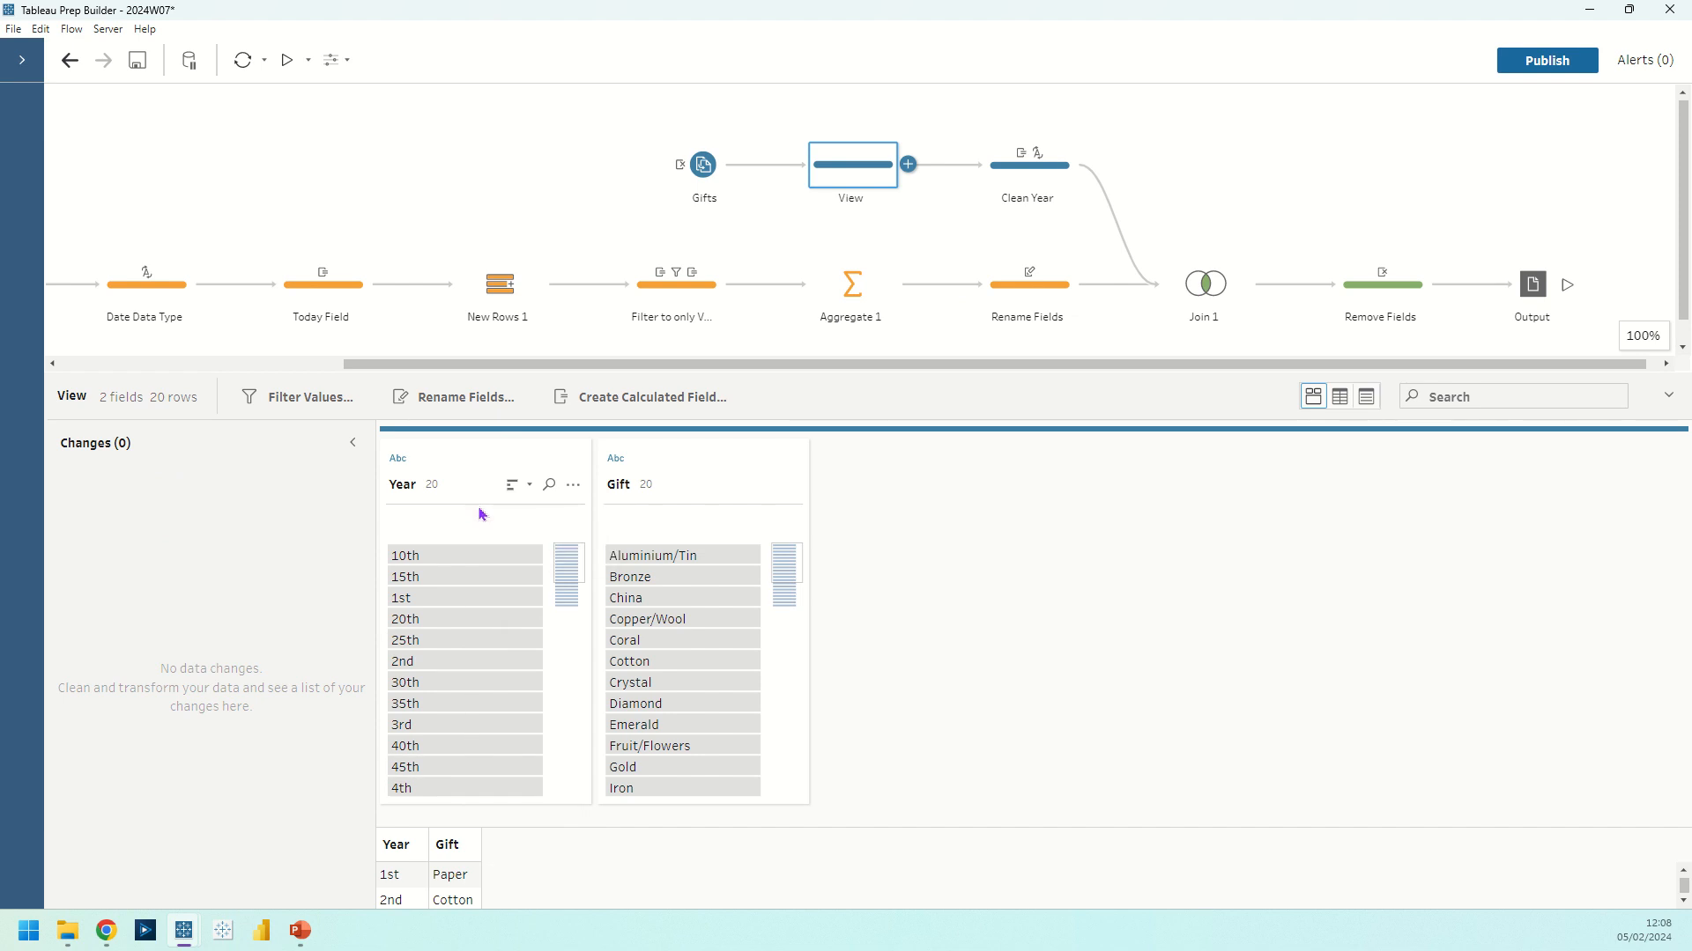
{"action": "left_click", "coordinate": [1073, 284]}
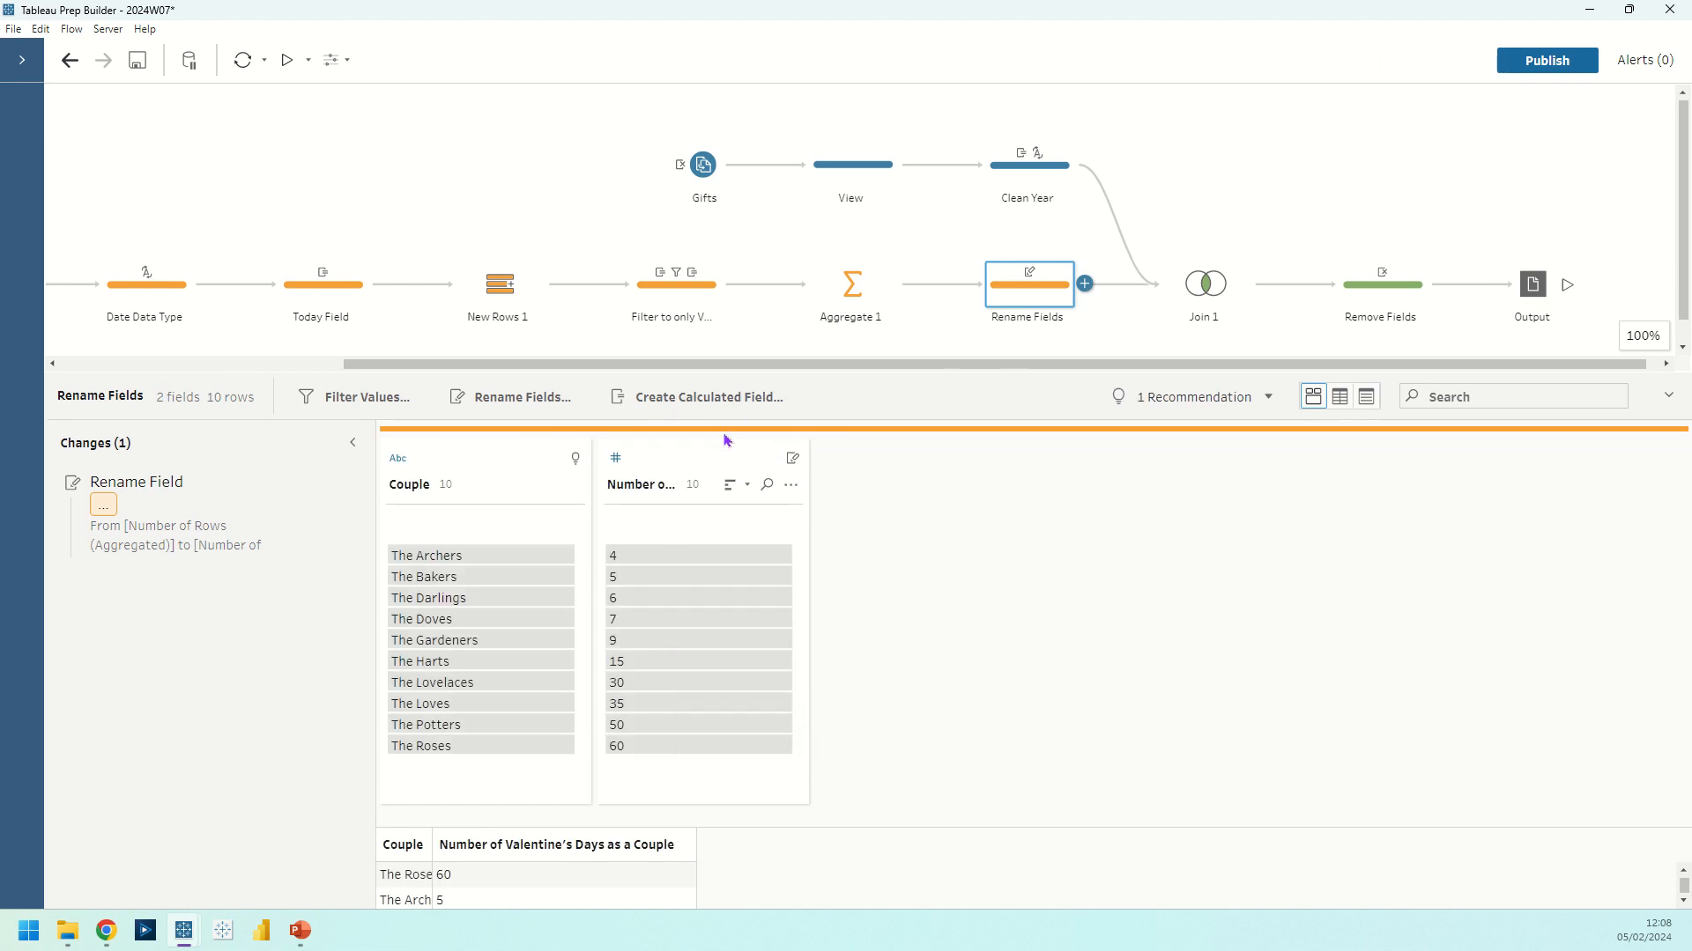
Inspect the cleaning and data type options for Year in the View step, and the changes made in Clean Year
{"action": "left_click", "coordinate": [881, 167]}
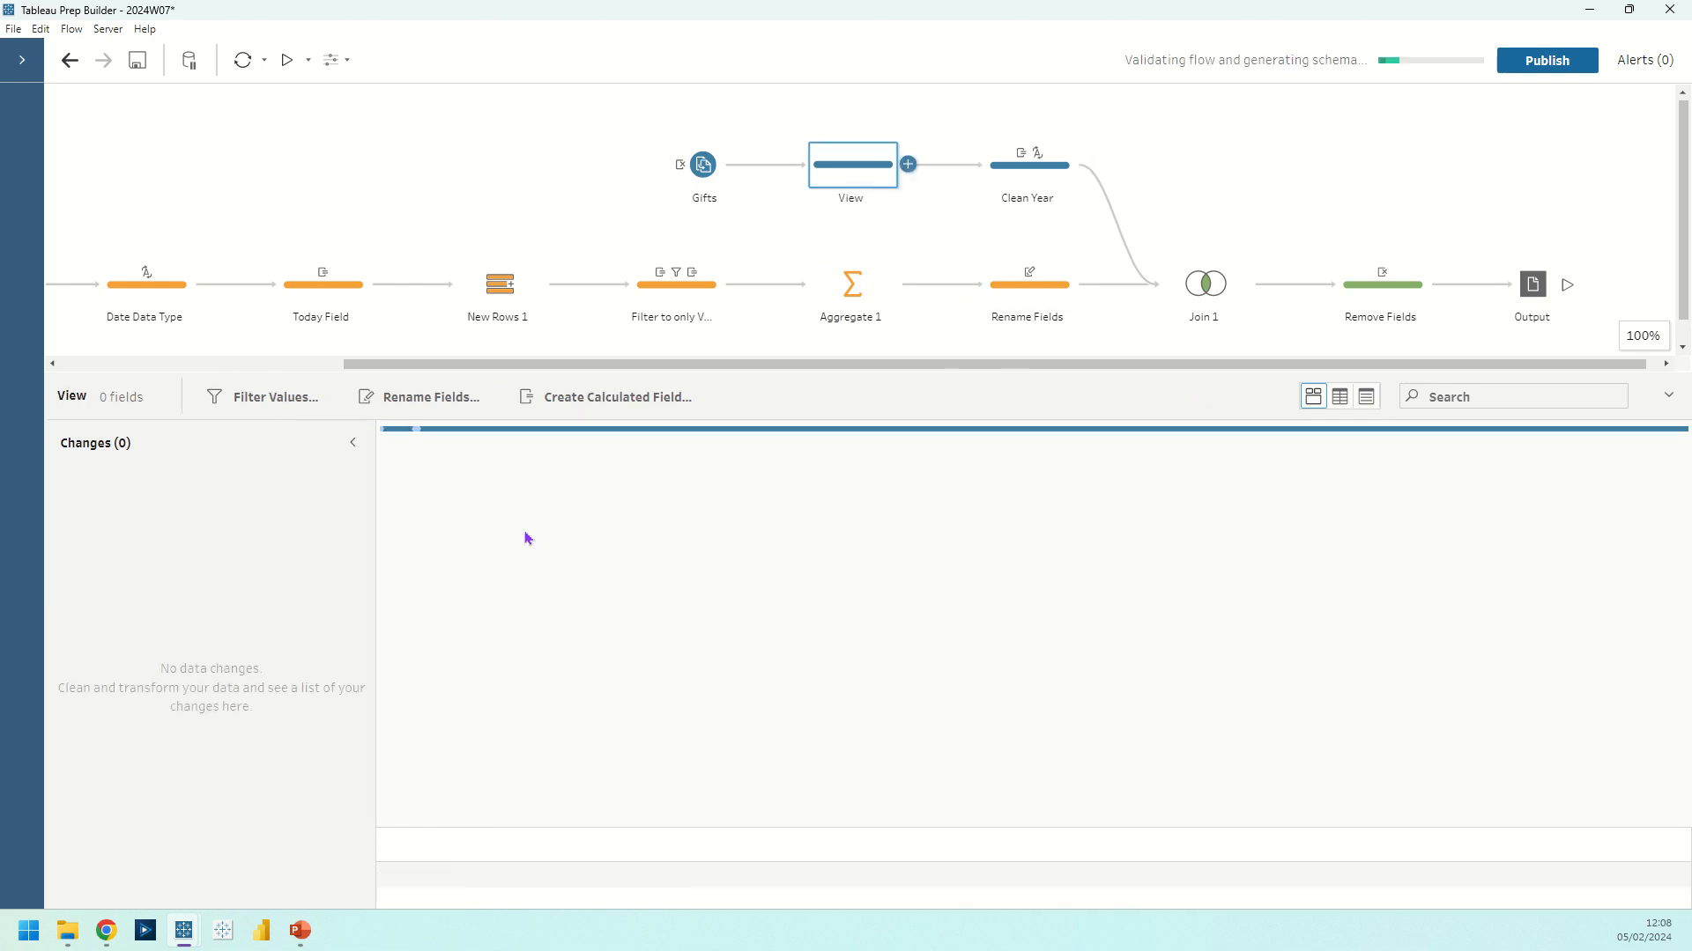
{"action": "left_click", "coordinate": [573, 486]}
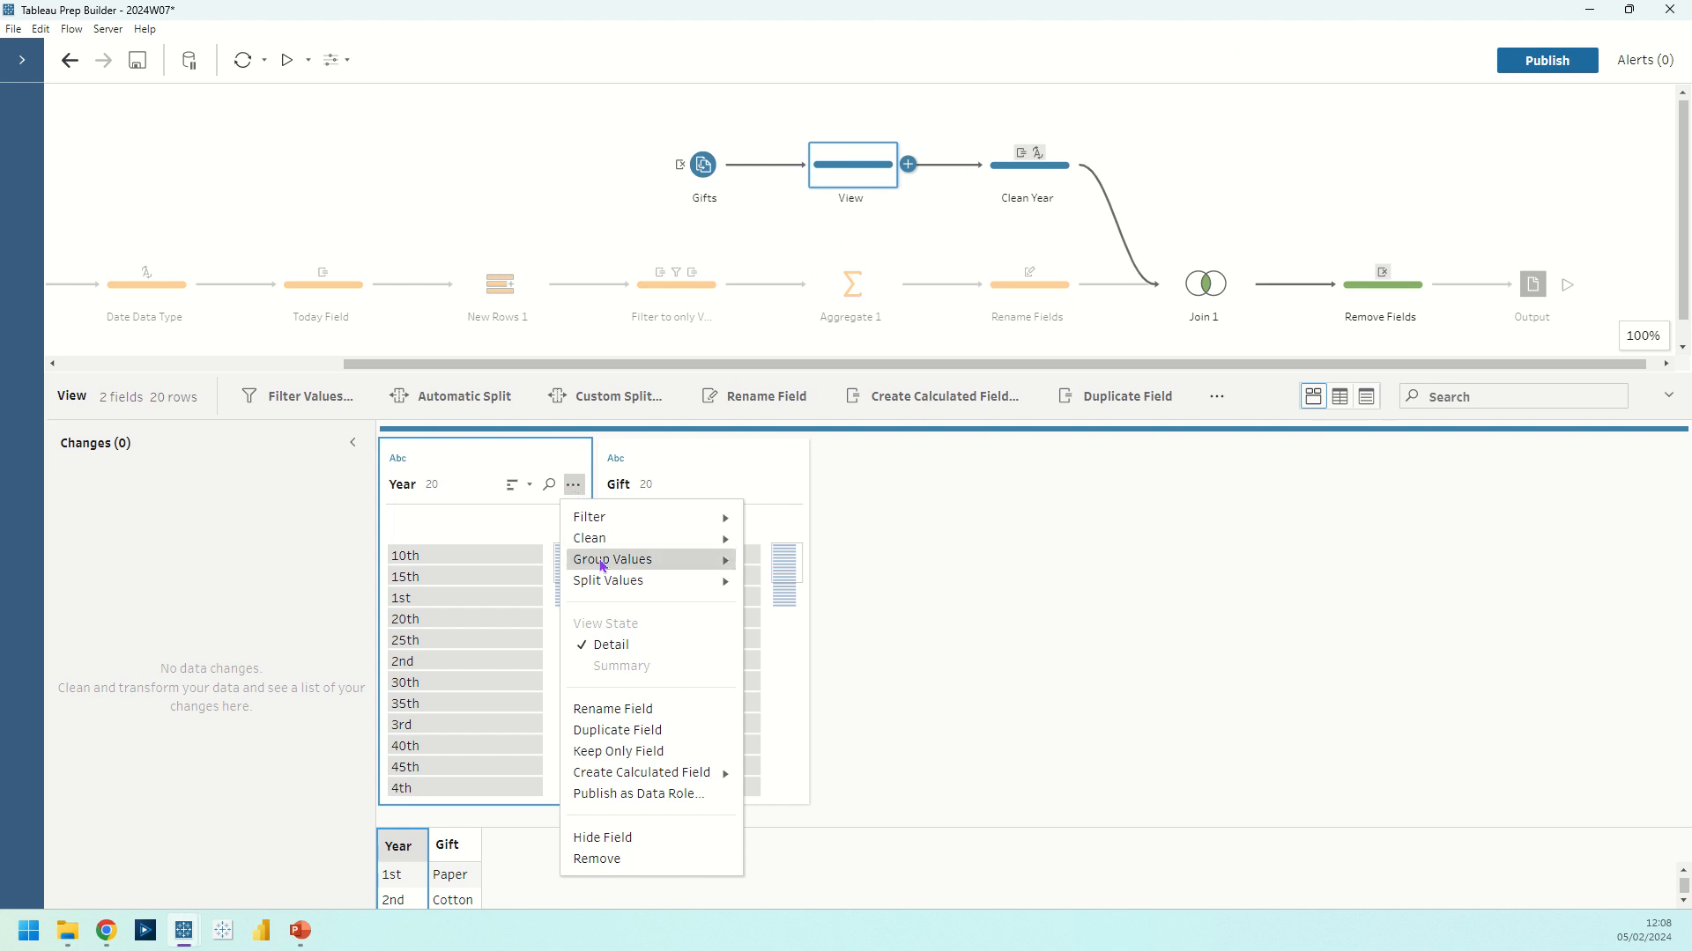
{"action": "mouse_move", "coordinate": [669, 538]}
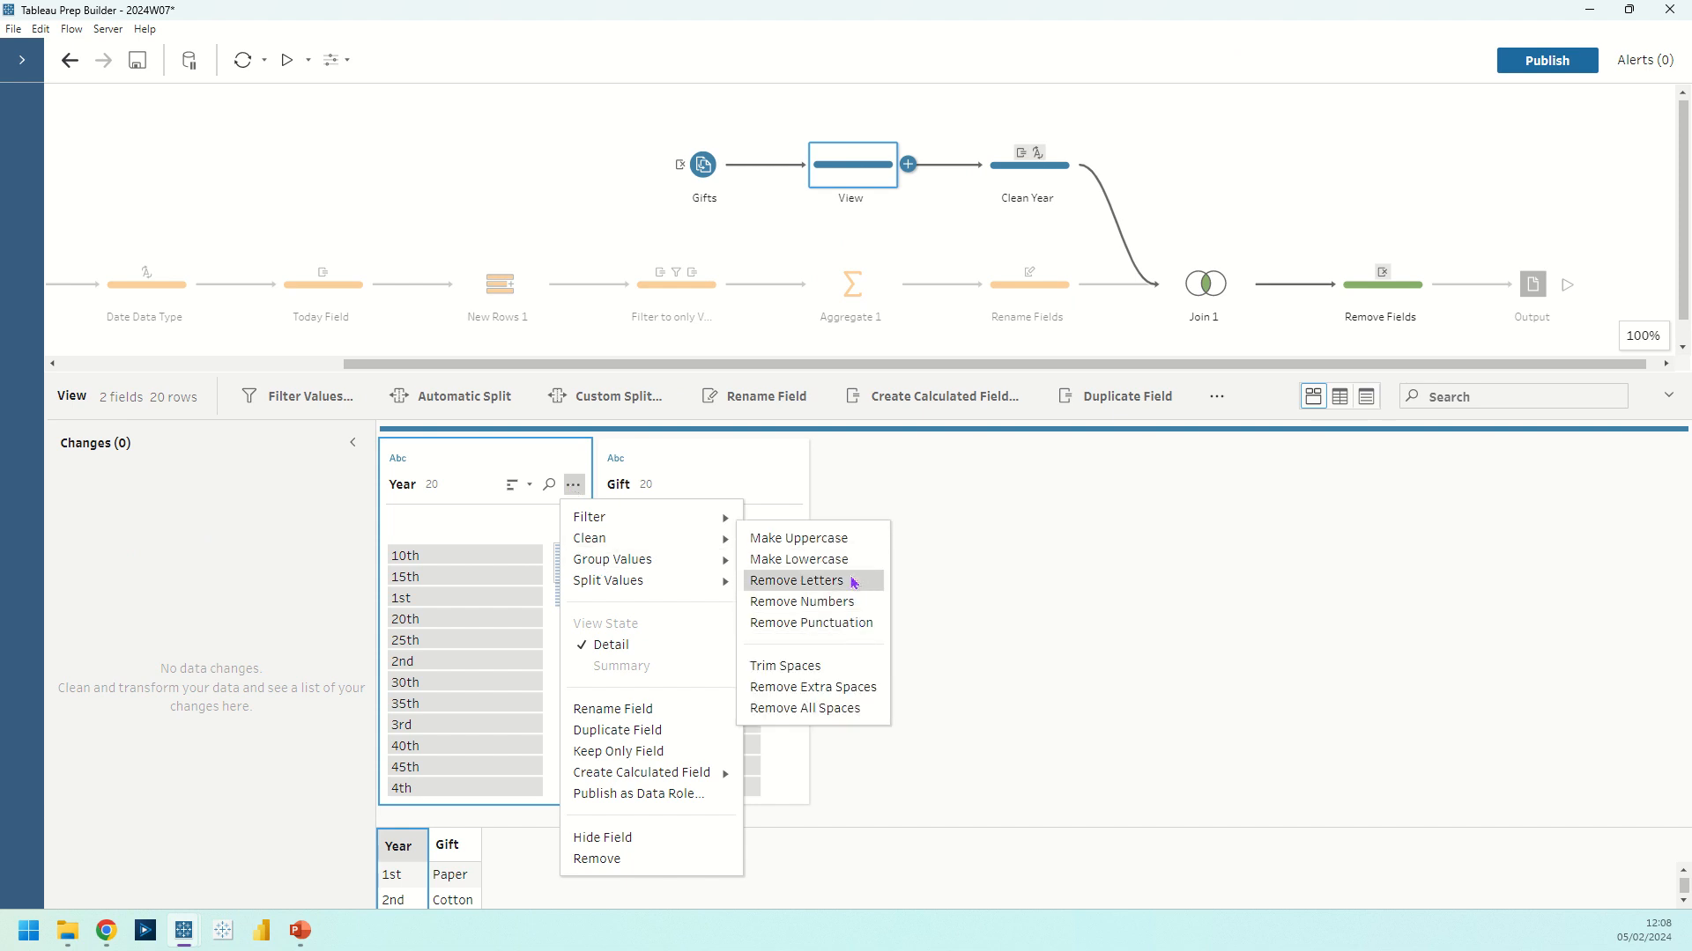
{"action": "left_click", "coordinate": [478, 456]}
{"action": "left_click", "coordinate": [399, 460]}
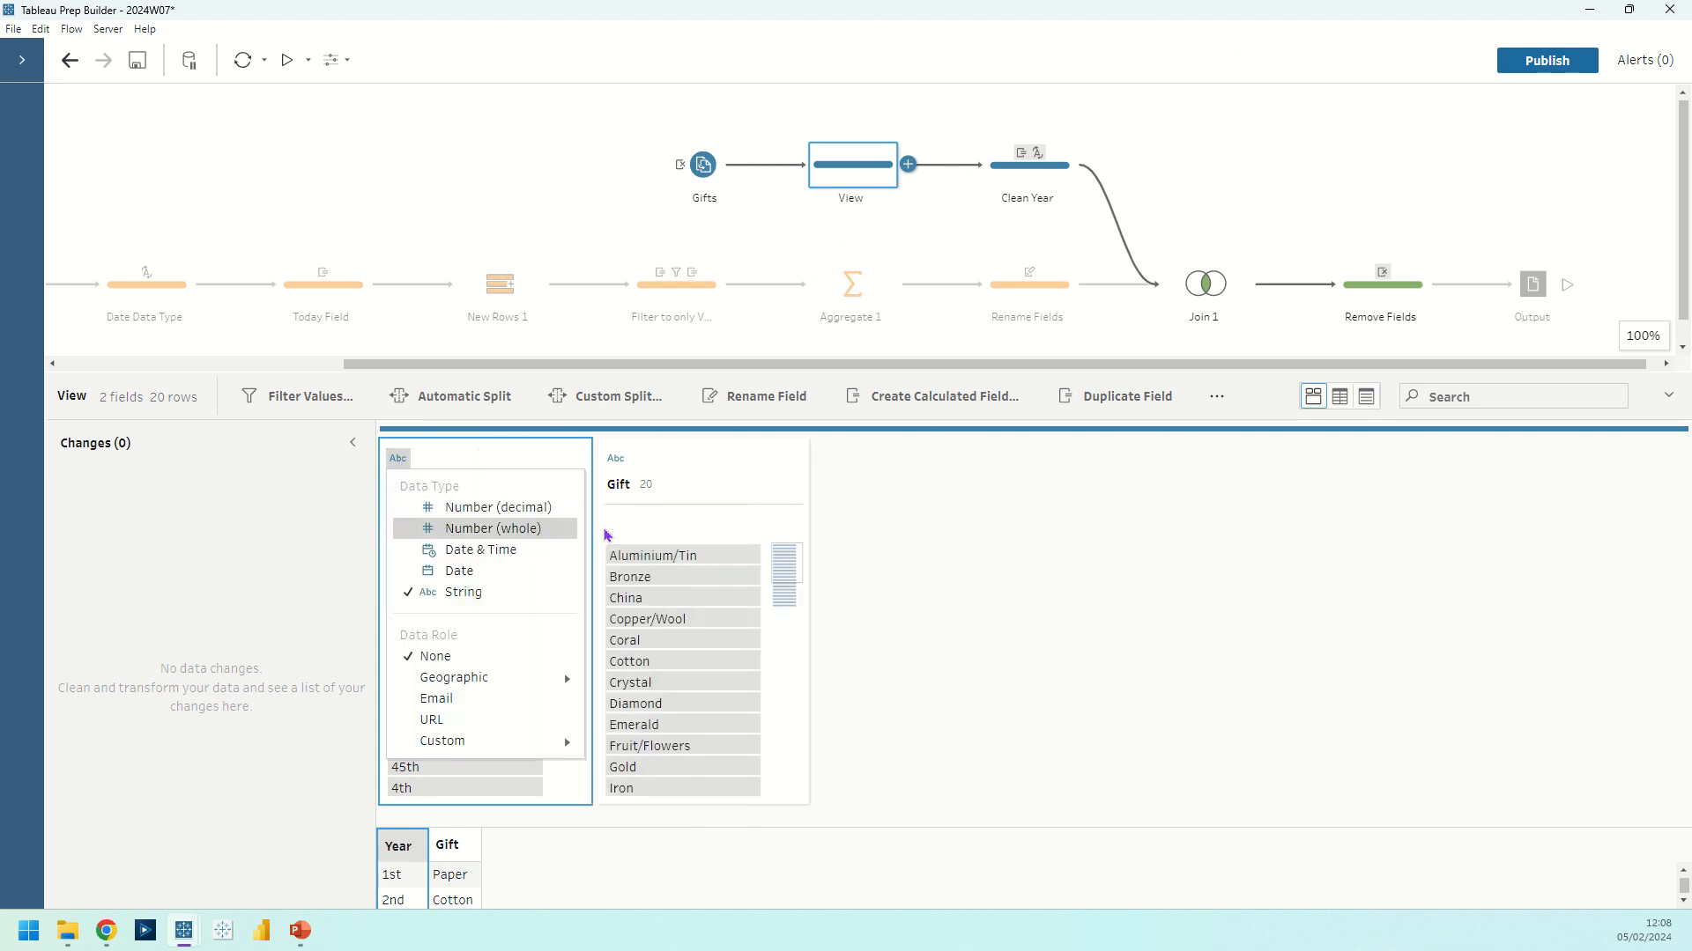
{"action": "left_click", "coordinate": [940, 555]}
{"action": "left_click", "coordinate": [1029, 165]}
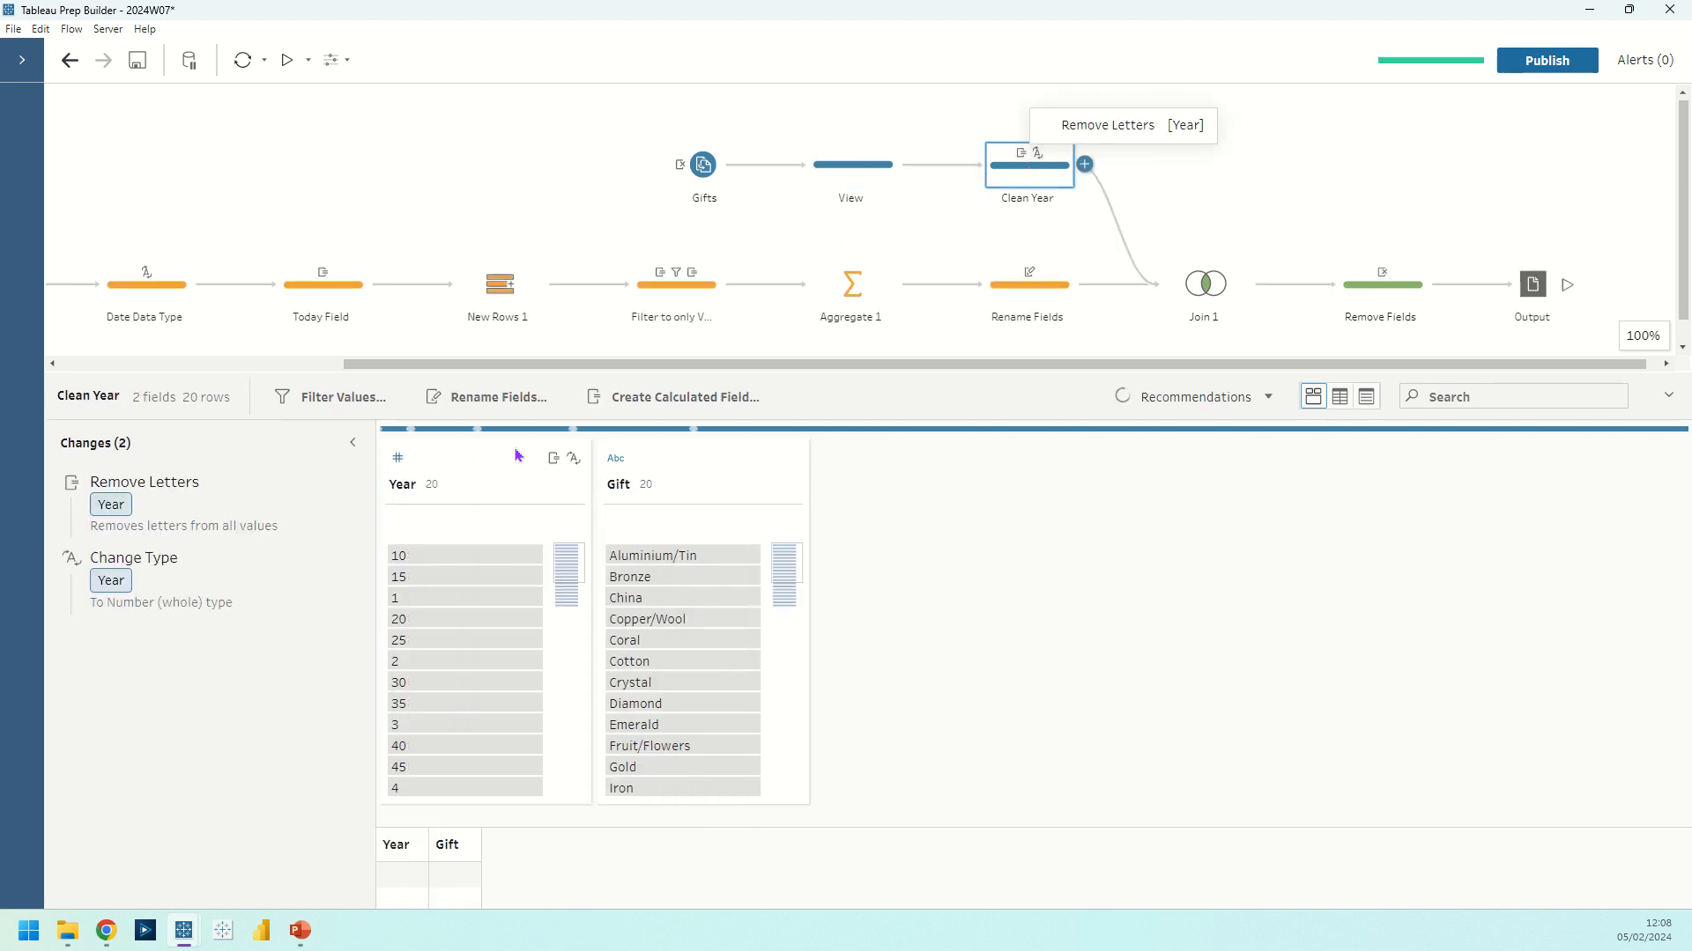
Examine Join 1's clauses, join type and results summary, and the fields kept in the Remove Fields step
{"action": "left_click", "coordinate": [1189, 281]}
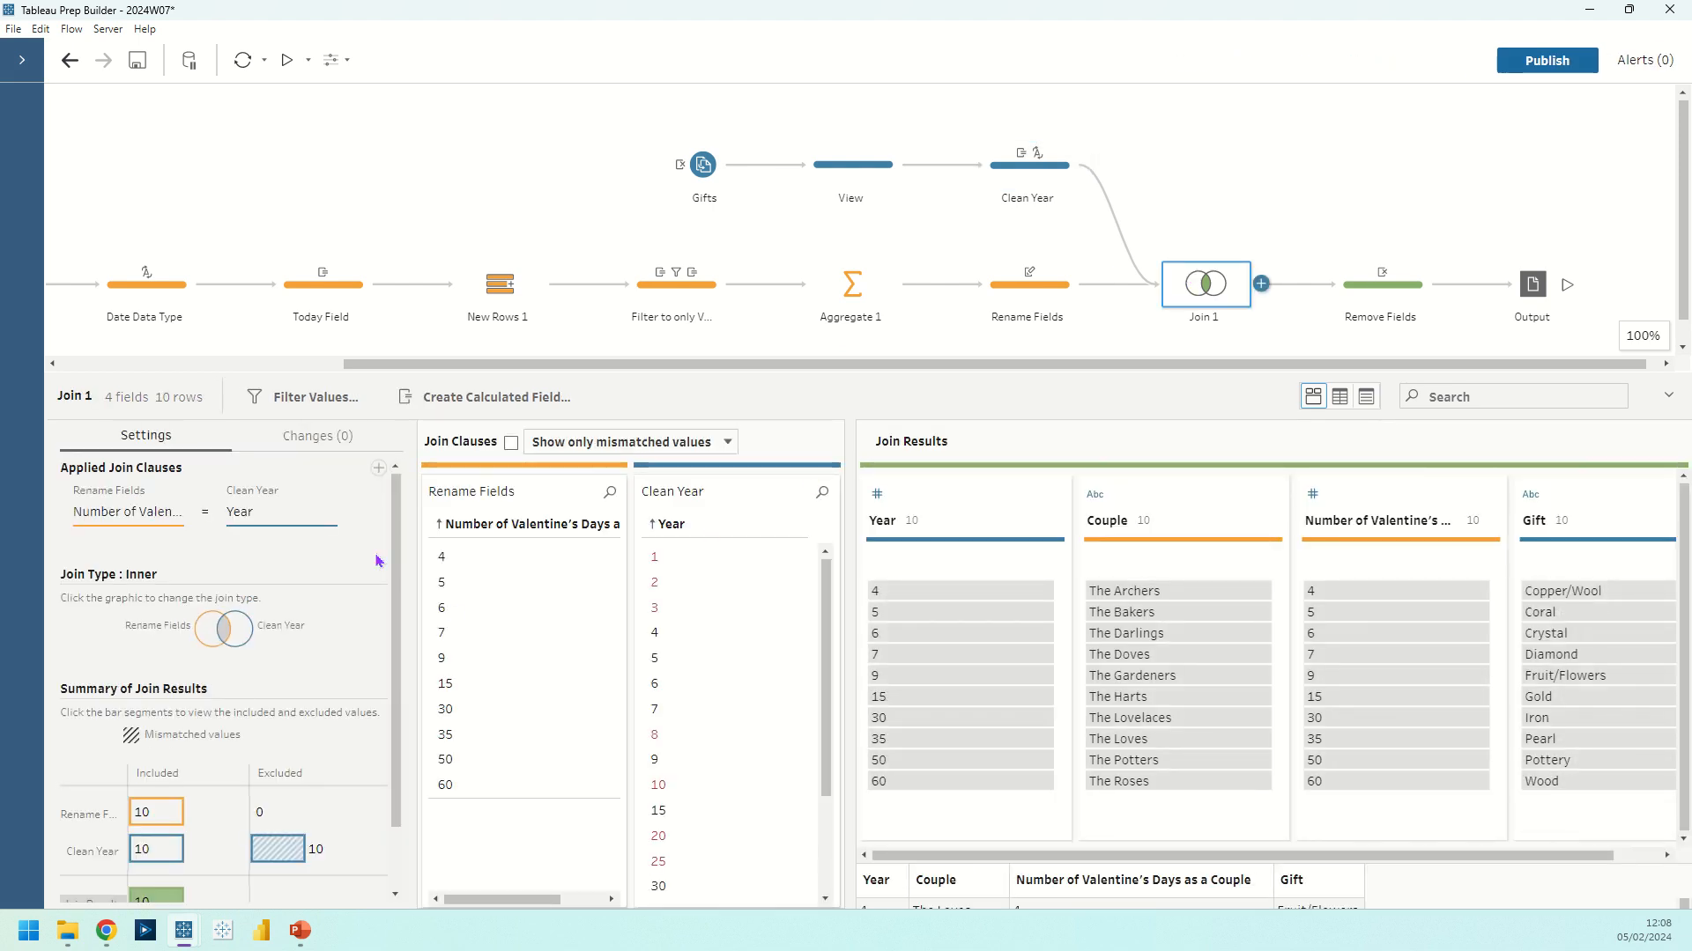
{"action": "scroll", "coordinate": [379, 617], "scroll_direction": "down", "scroll_amount": 1}
{"action": "mouse_move", "coordinate": [291, 777]}
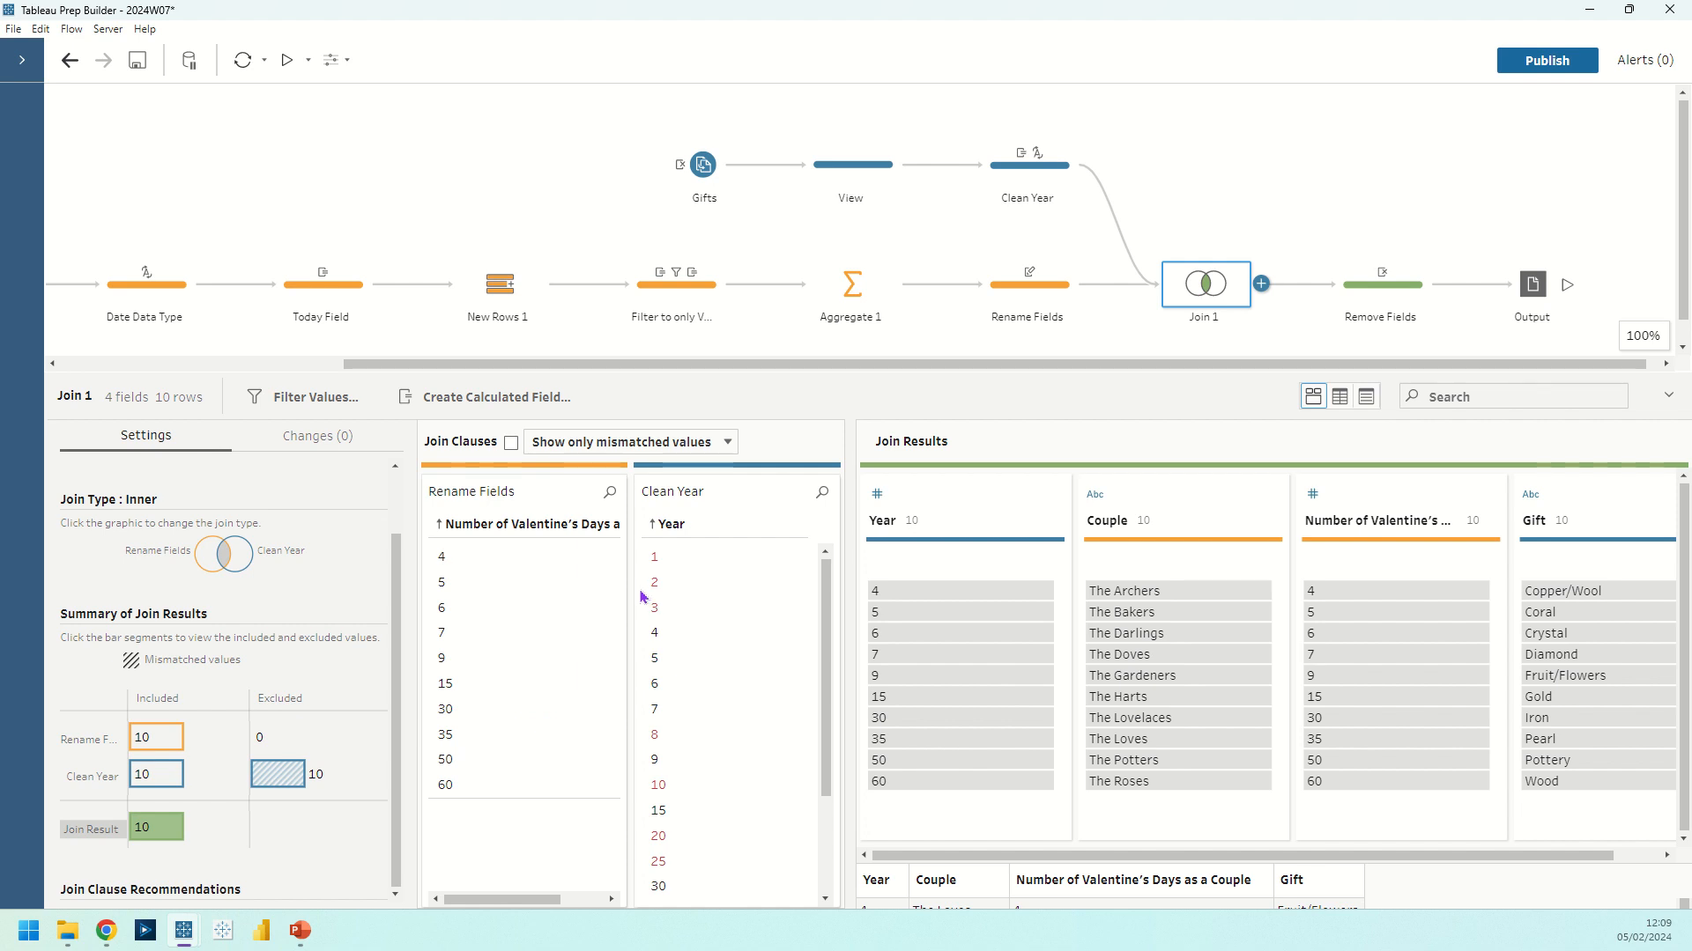
{"action": "left_click", "coordinate": [1348, 305]}
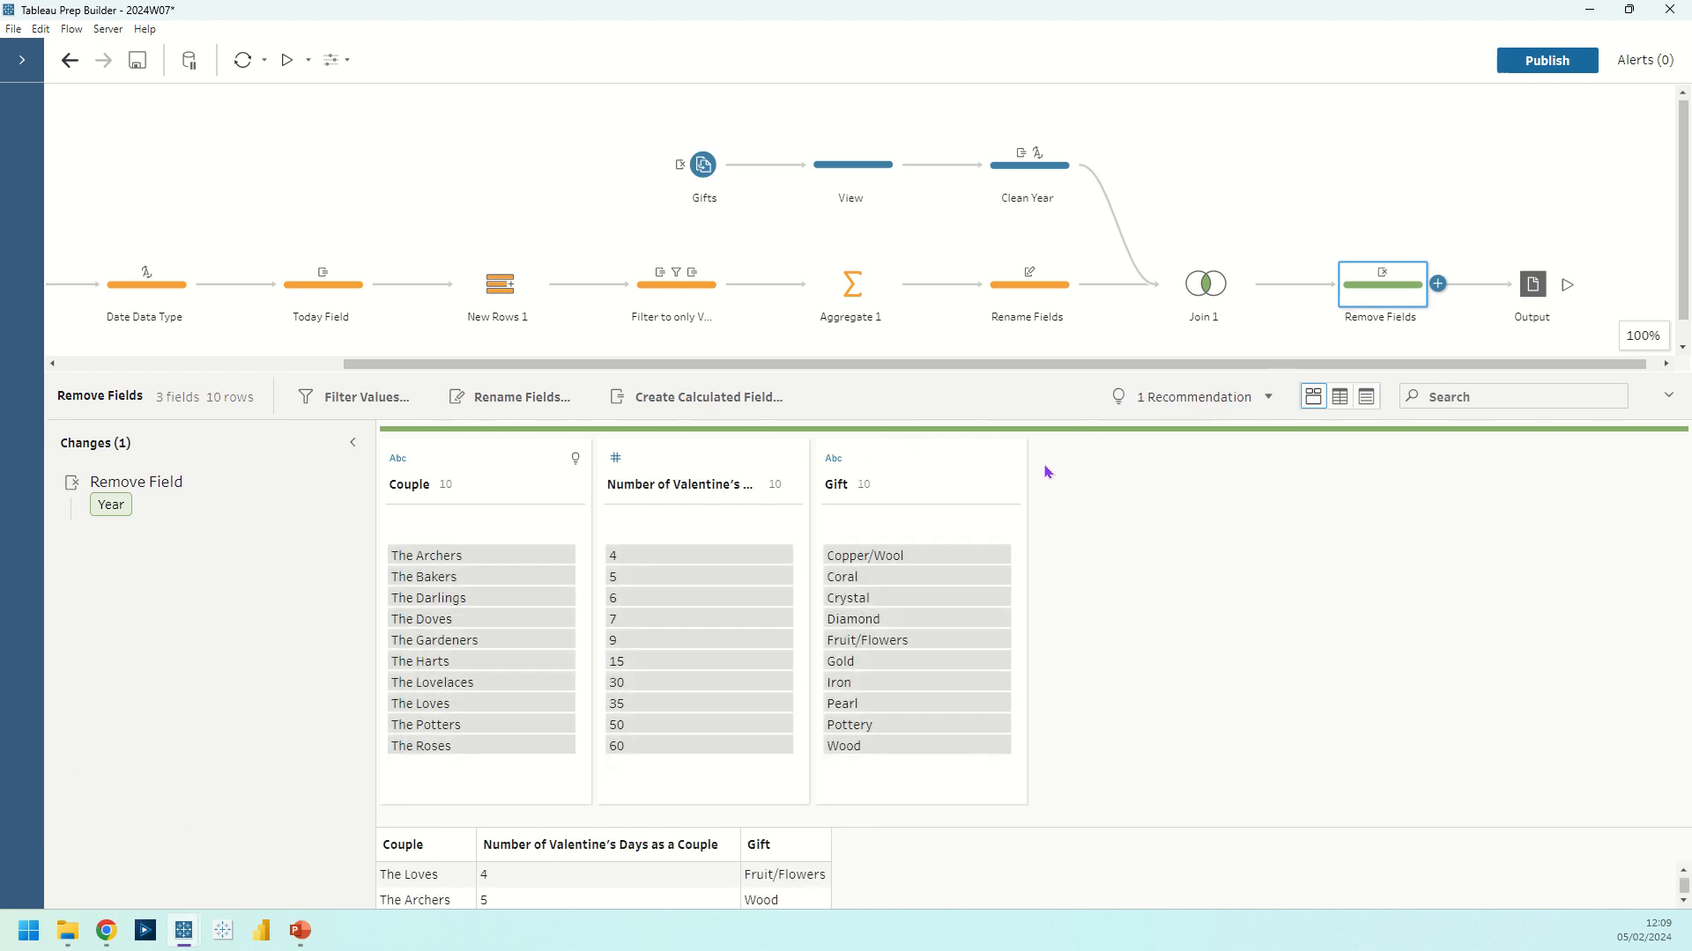